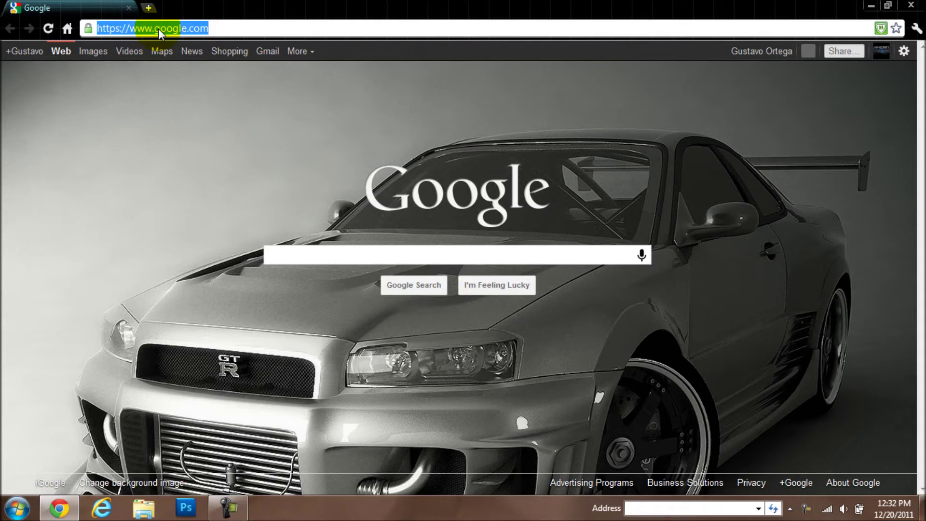
# - Enter brusheezy.com in Chrome's address bar
pyautogui.write('br')
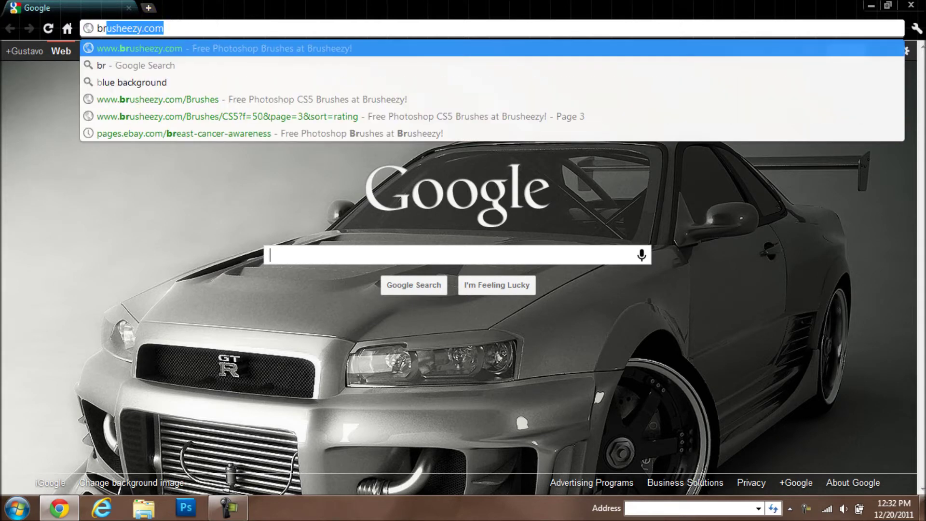
pyautogui.write('usheezy.com')
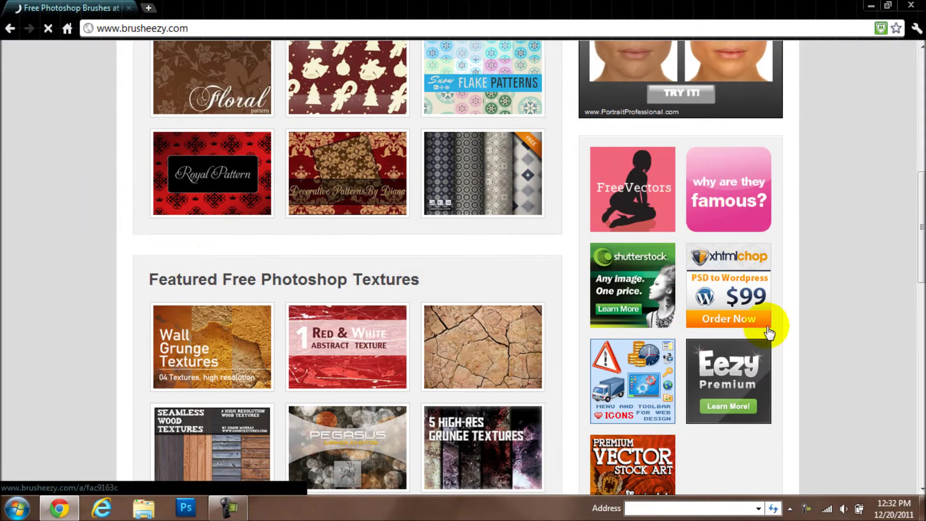
pyautogui.scroll(-10, 36, 286)
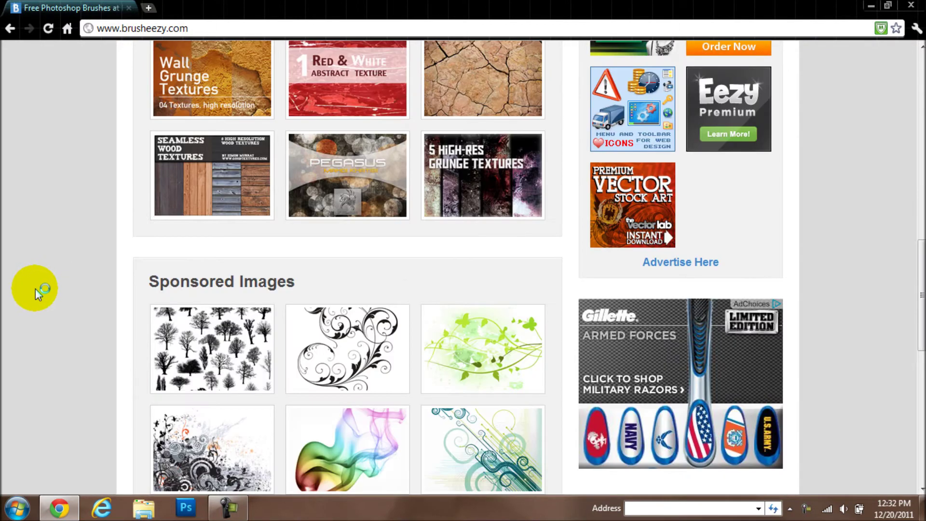
# - Load the Brusheezy homepage and browse its featured free brushes, patterns and textures
pyautogui.scroll(20, 46, 274)
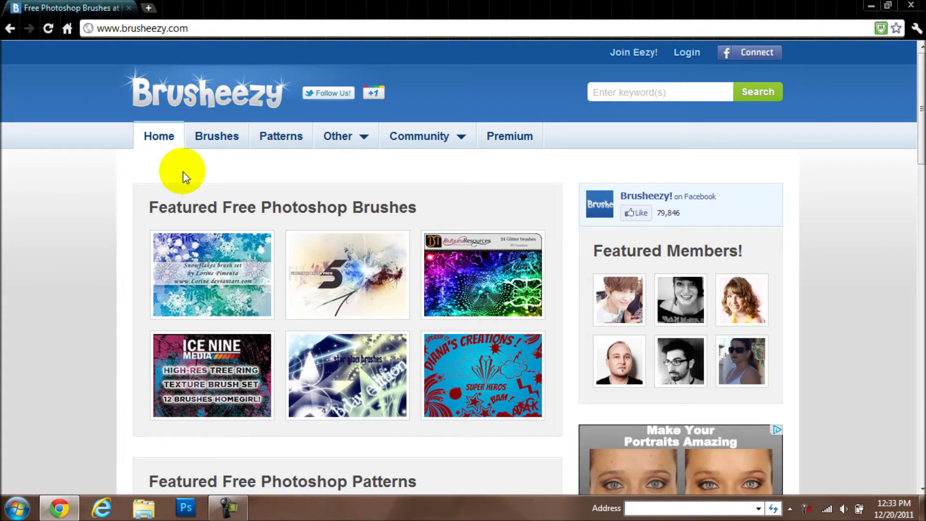
pyautogui.click(210, 97)
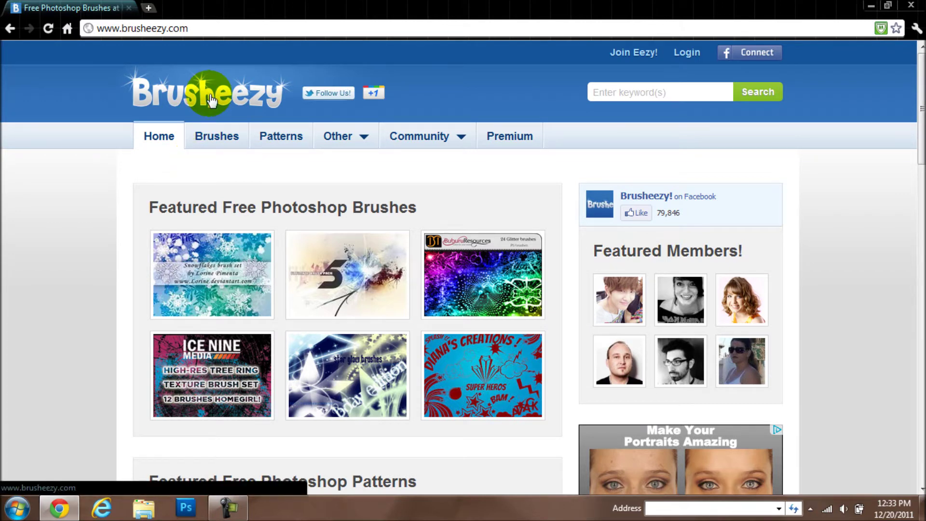
# - Filter the Brushes listing to Photoshop CS5 brushes sorted most popular first
pyautogui.click(212, 138)
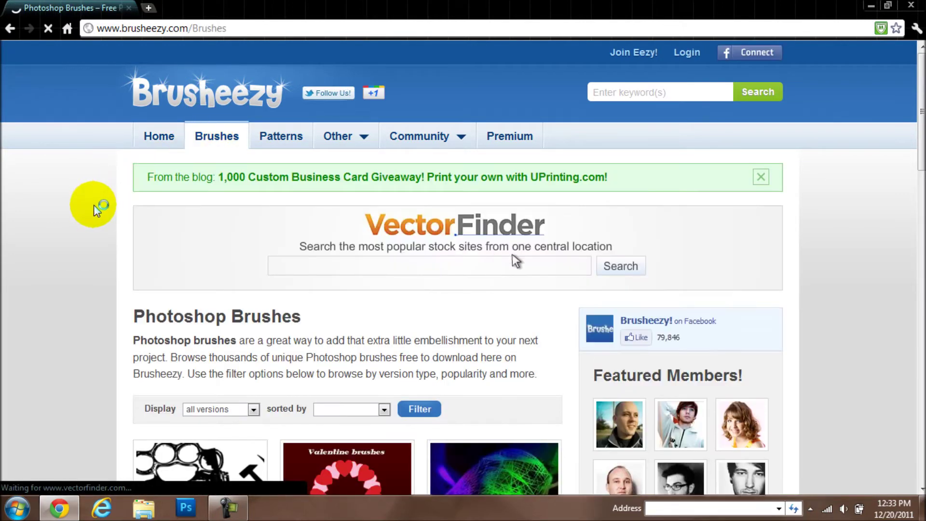
pyautogui.scroll(-3, 97, 210)
pyautogui.write('Swirls')
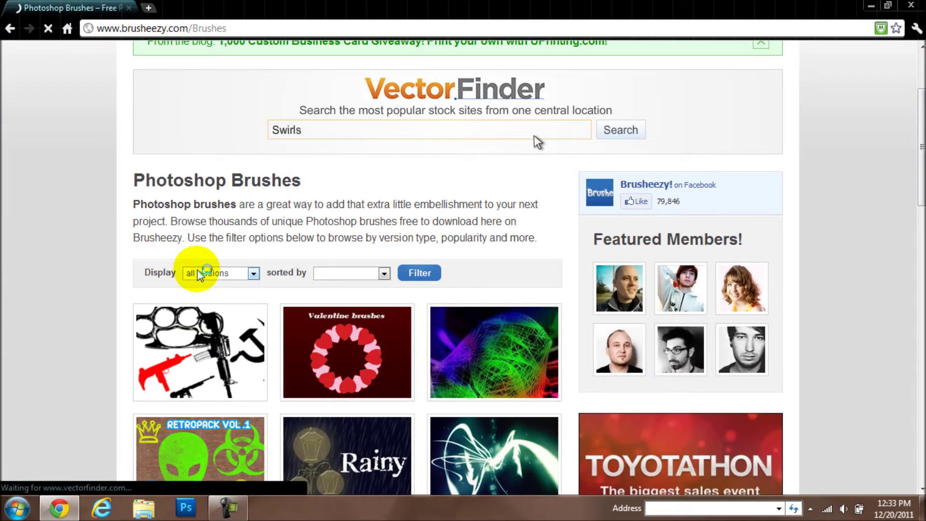
pyautogui.click(204, 273)
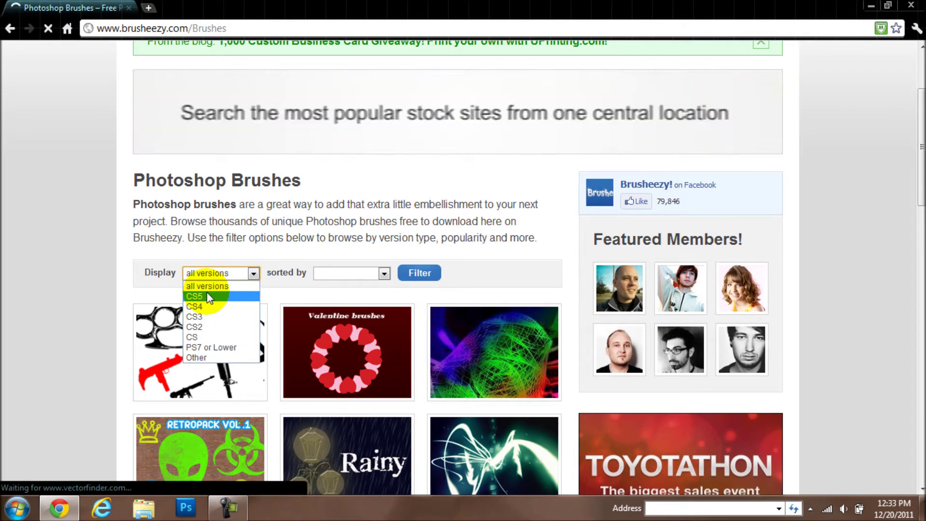
pyautogui.click(207, 293)
pyautogui.click(355, 274)
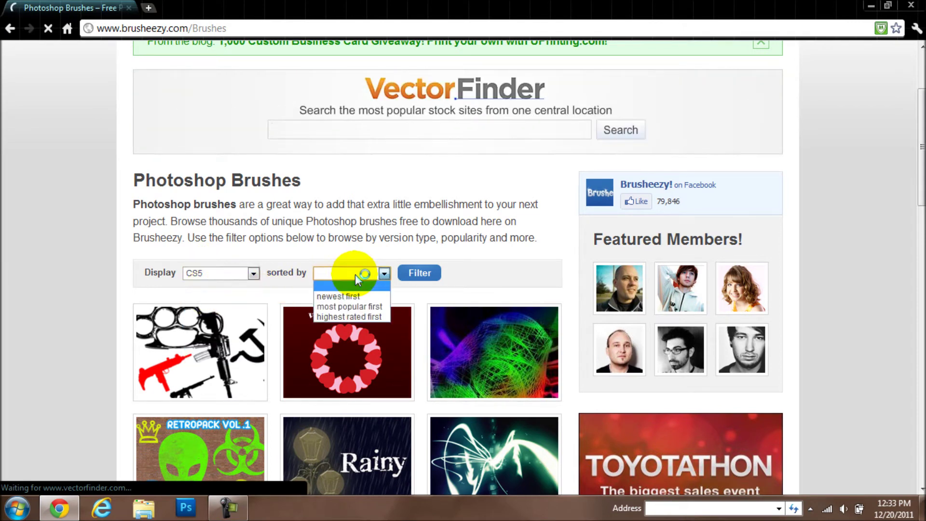
pyautogui.click(376, 307)
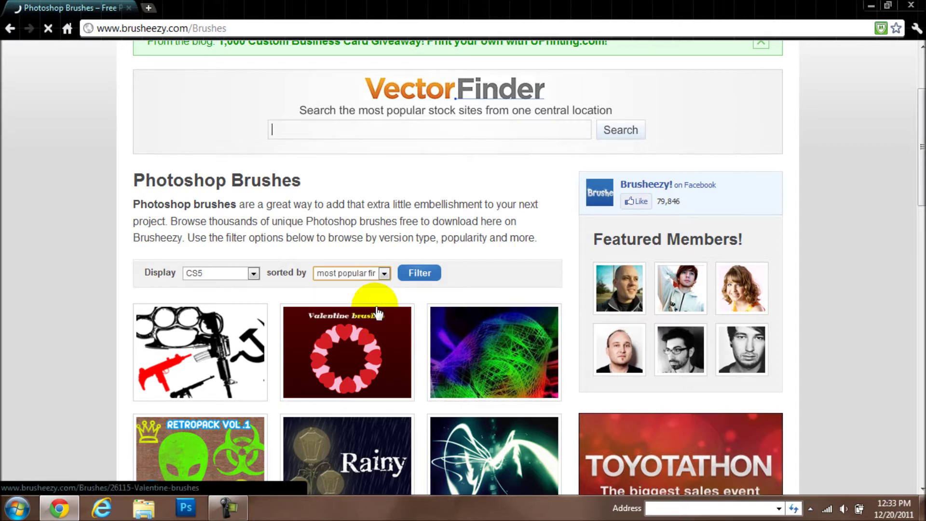
pyautogui.click(414, 284)
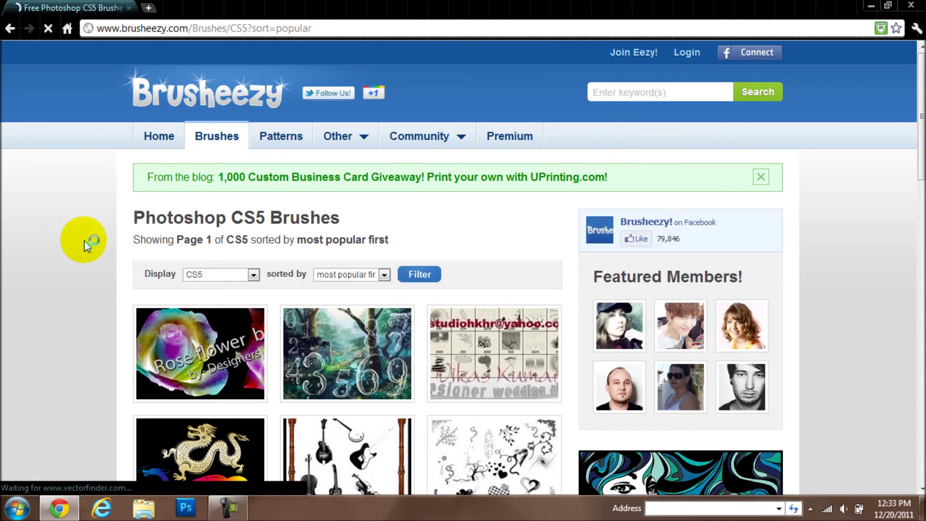
# - Page through the popular CS5 brush results to page 3
pyautogui.scroll(-3, 106, 243)
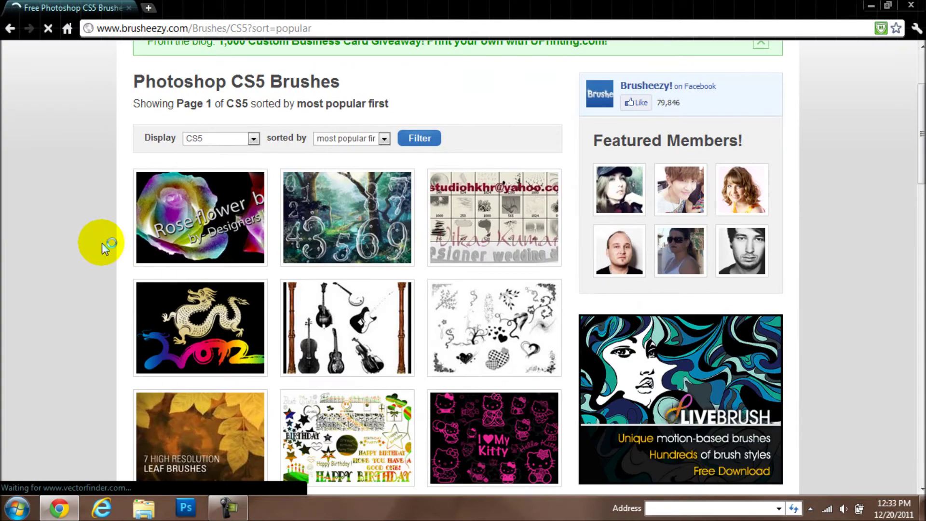
pyautogui.scroll(-7, 94, 232)
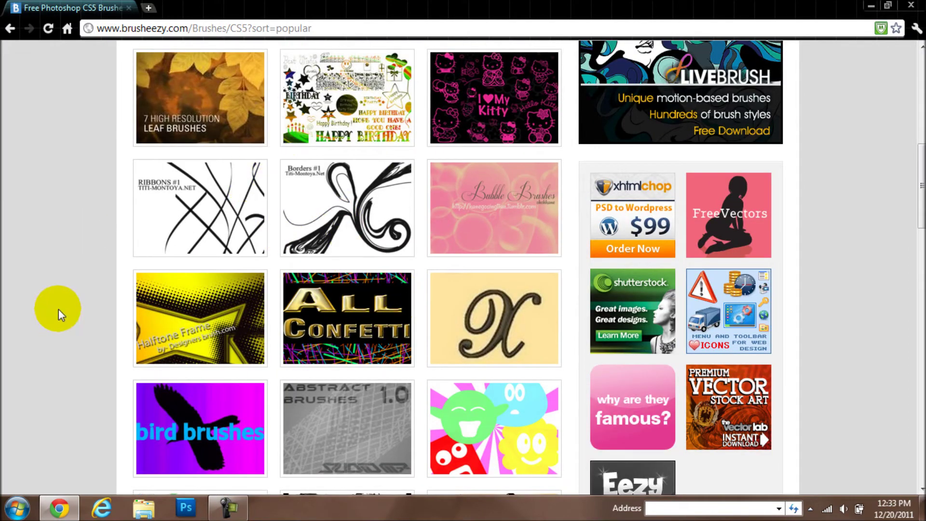
pyautogui.scroll(-4, 59, 309)
pyautogui.scroll(-3, 65, 298)
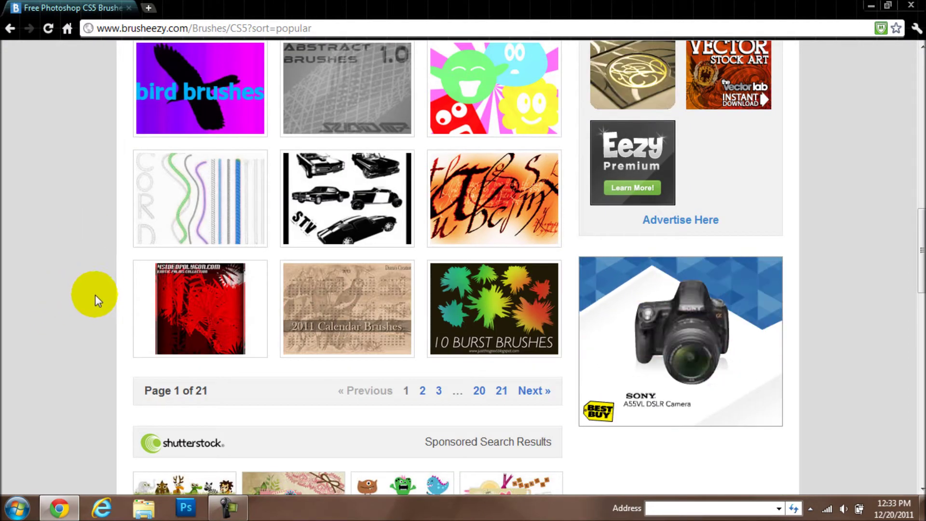
pyautogui.click(422, 391)
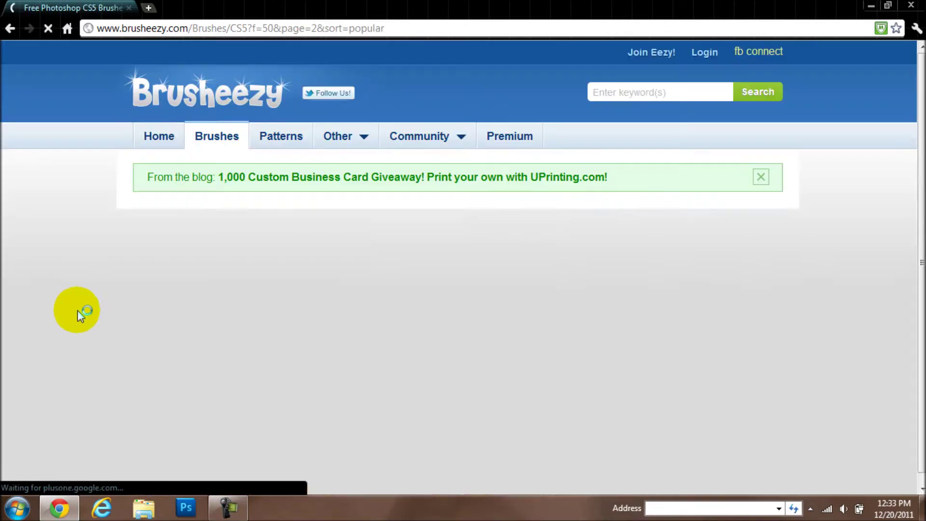
pyautogui.scroll(-8, 83, 295)
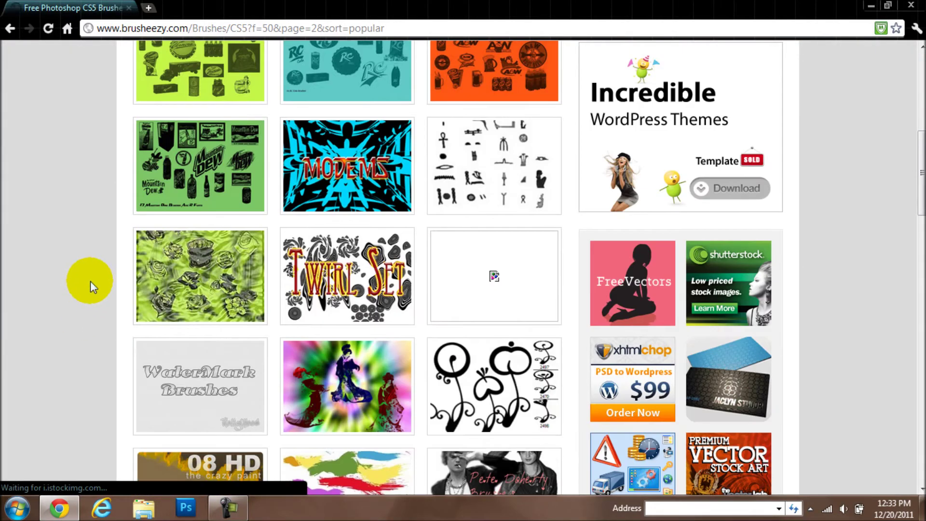
pyautogui.scroll(-8, 90, 281)
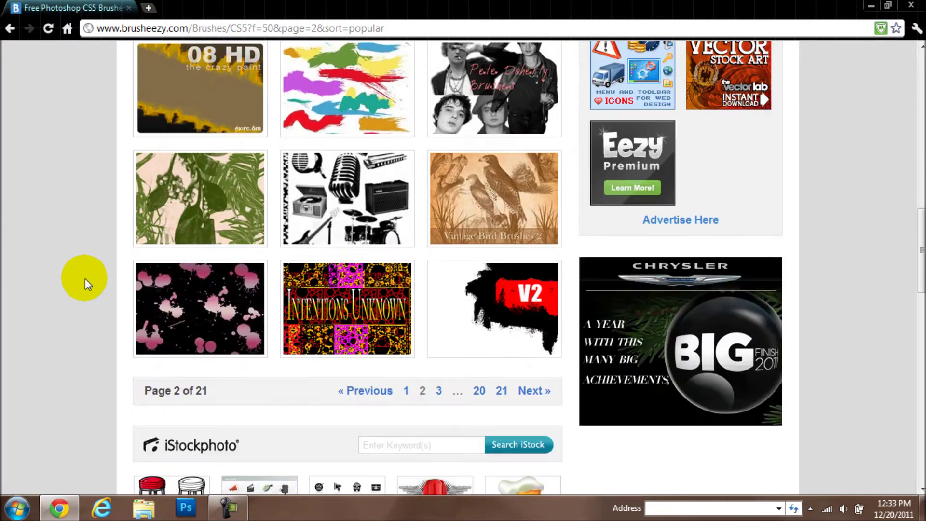
pyautogui.click(439, 390)
# - Find the Assassin Brush Set on page 3 and open its detail page
pyautogui.scroll(-4, 85, 334)
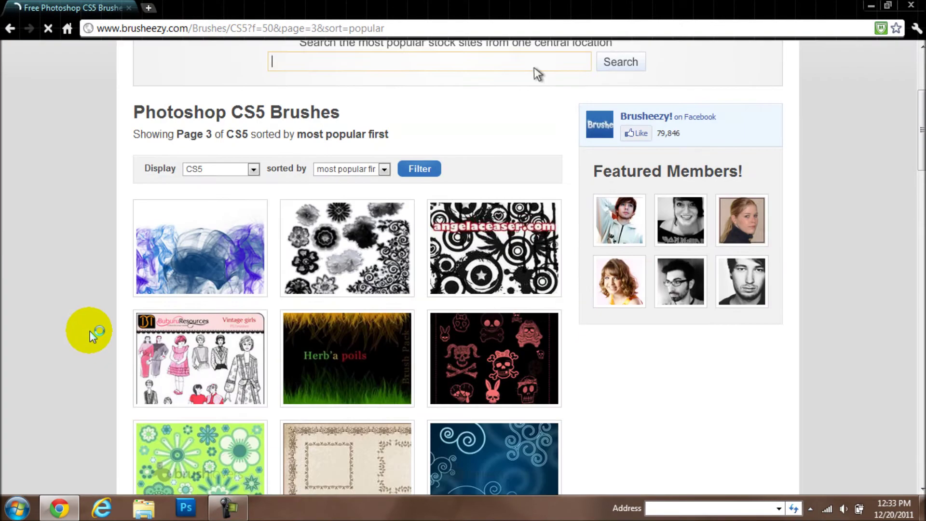
pyautogui.scroll(-3, 90, 329)
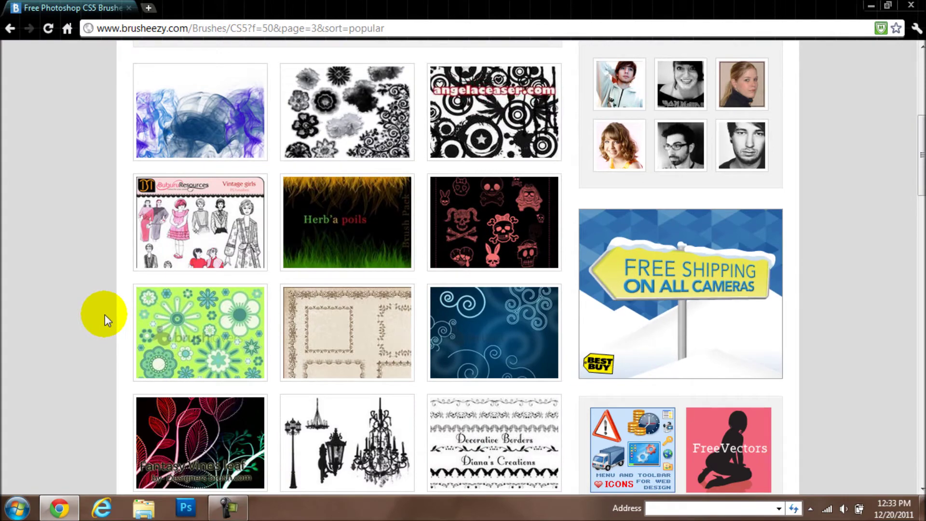
pyautogui.scroll(-7, 109, 311)
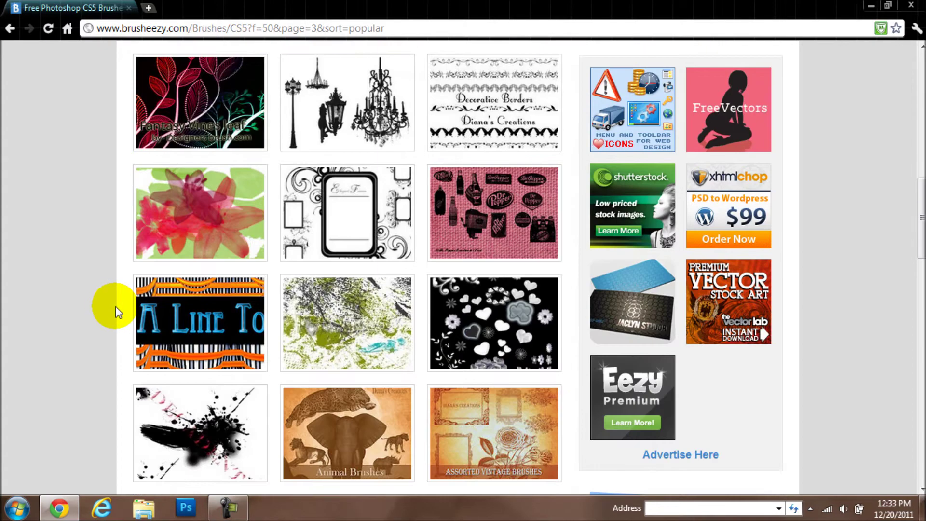
pyautogui.scroll(-3, 105, 307)
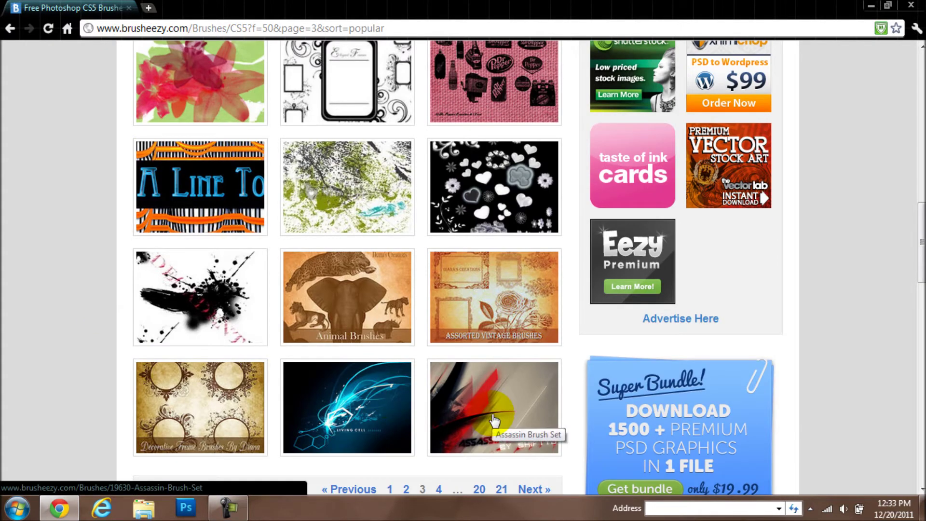
pyautogui.click(492, 414)
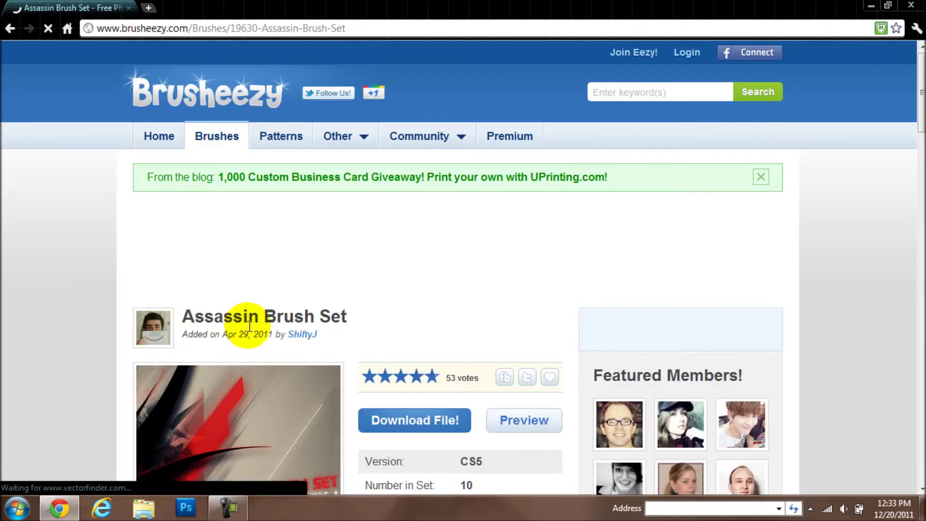
# - Run a stock image search for 'Swirls' from the brush set page
pyautogui.click(525, 268)
pyautogui.scroll(-2, 531, 241)
pyautogui.write('Swirl')
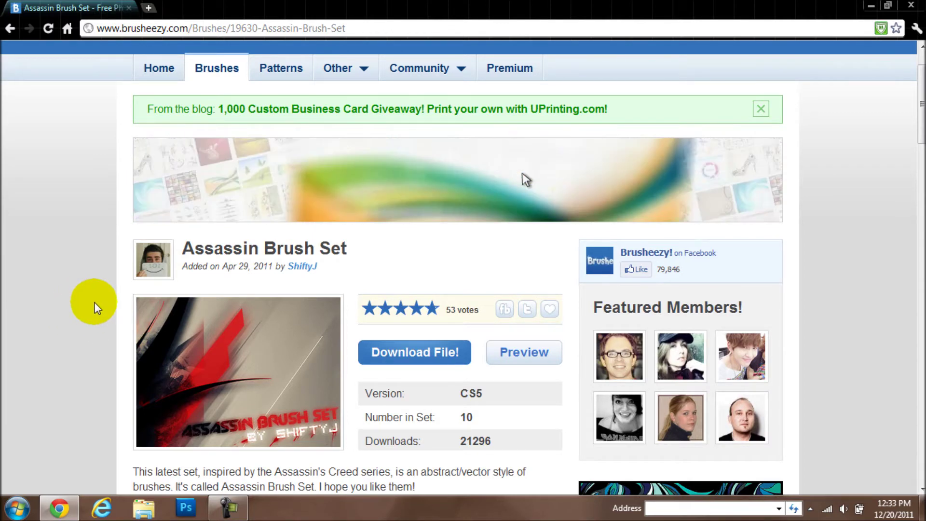
pyautogui.moveTo(185, 256); pyautogui.dragTo(361, 256)
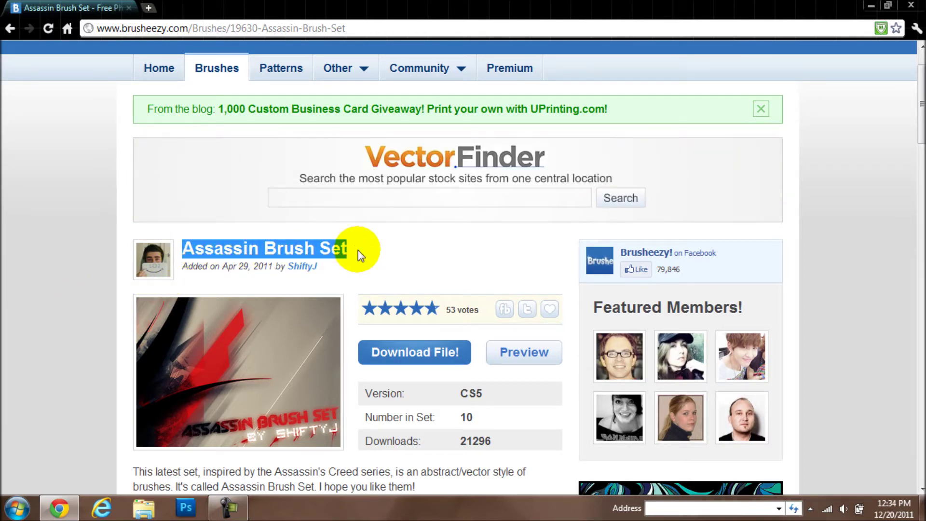
pyautogui.click(384, 252)
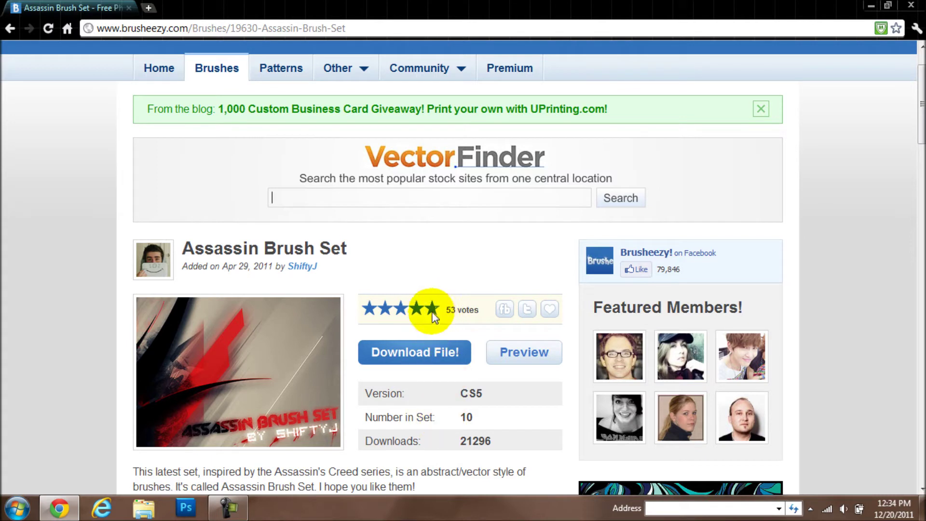
pyautogui.doubleClick(464, 446)
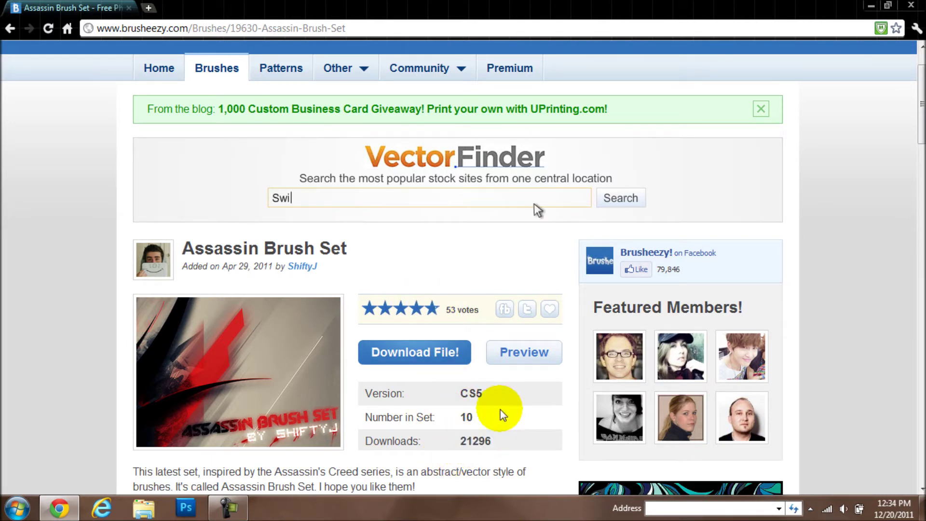
pyautogui.write('rls')
pyautogui.click(626, 203)
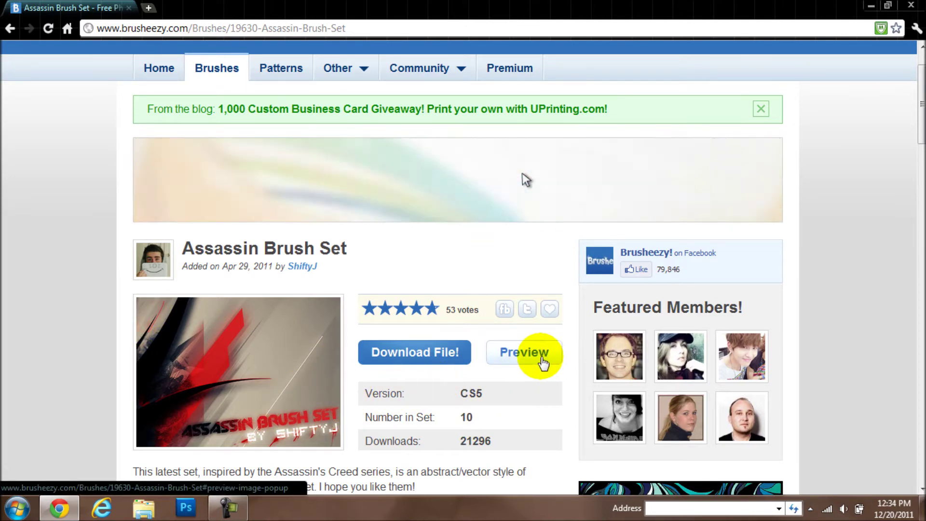
# - Preview the Assassin artwork enlarged, then download the brush set zip
pyautogui.click(542, 357)
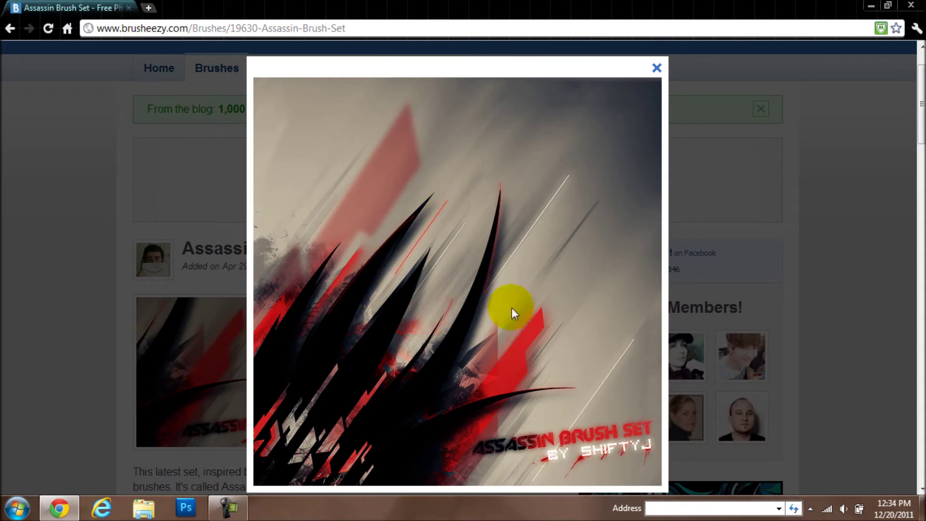
pyautogui.scroll(-4, 598, 170)
pyautogui.scroll(4, 600, 166)
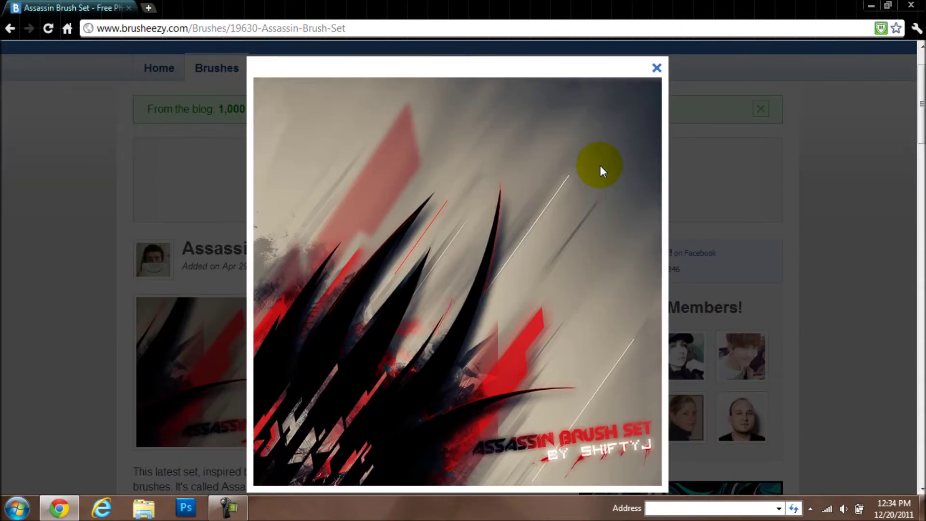
pyautogui.click(657, 67)
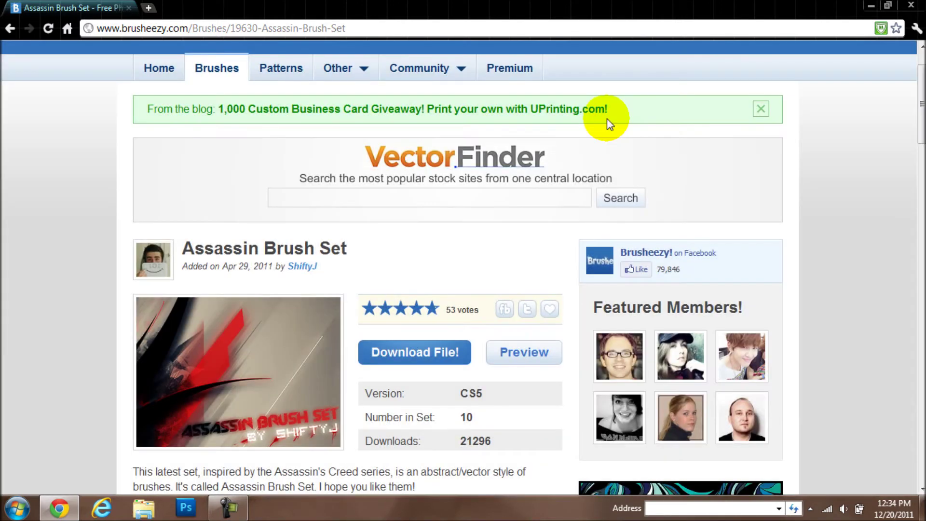
pyautogui.click(442, 348)
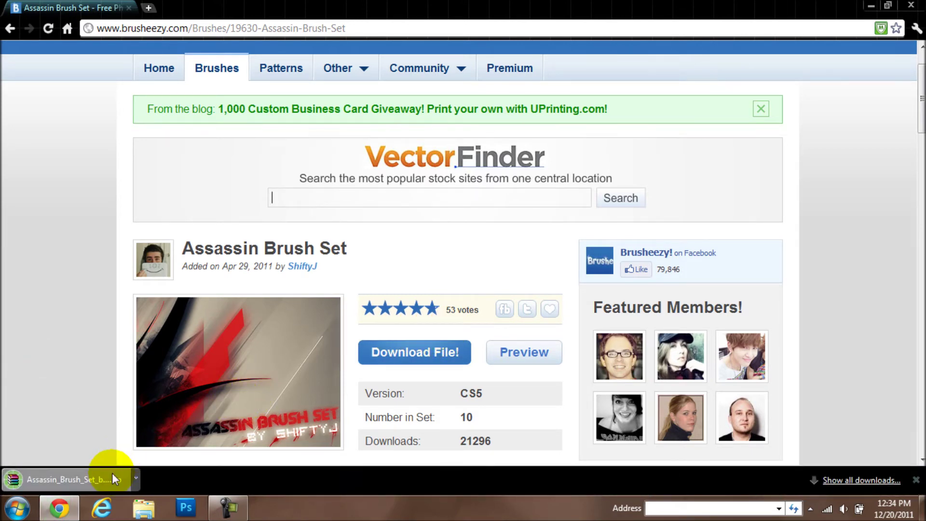
pyautogui.click(136, 483)
# - Move the downloaded Assassin zip from Downloads to the desktop centre, closing Chrome and Explorer
pyautogui.click(171, 442)
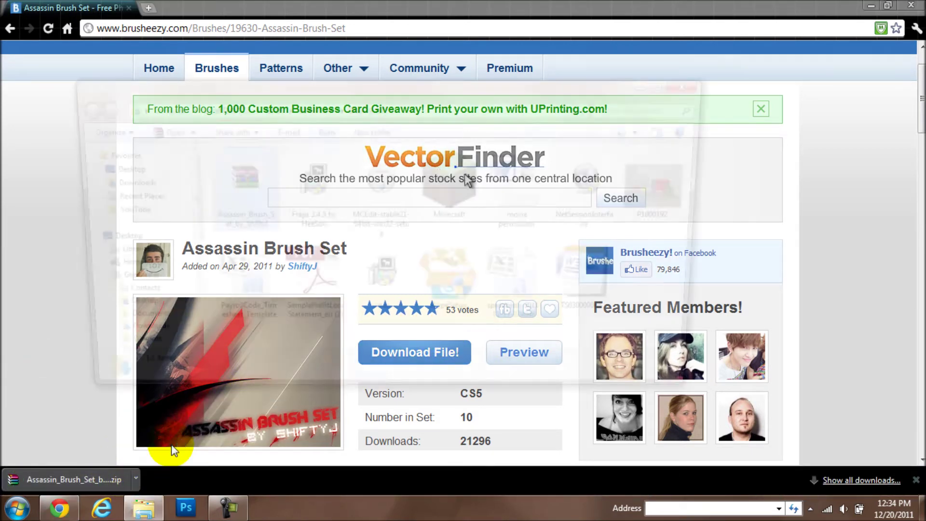
pyautogui.click(907, 7)
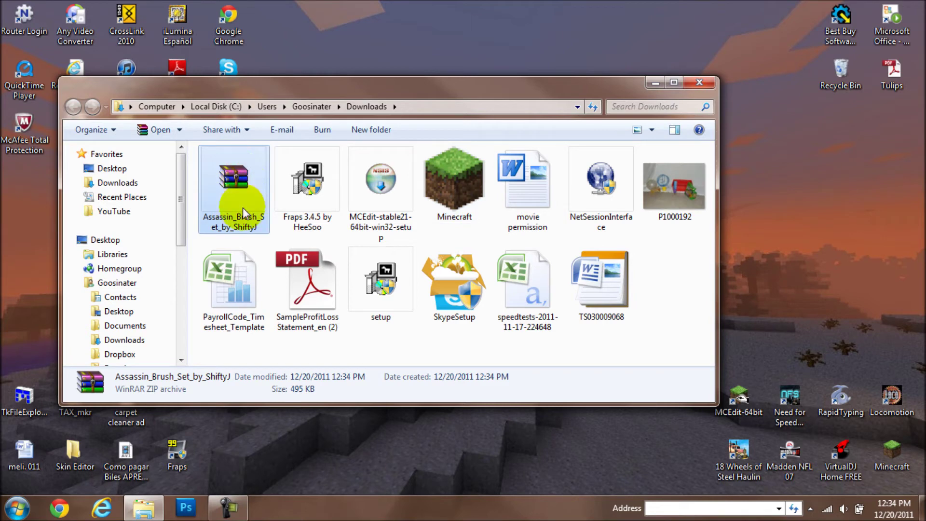
pyautogui.moveTo(242, 207); pyautogui.dragTo(752, 202)
pyautogui.click(705, 83)
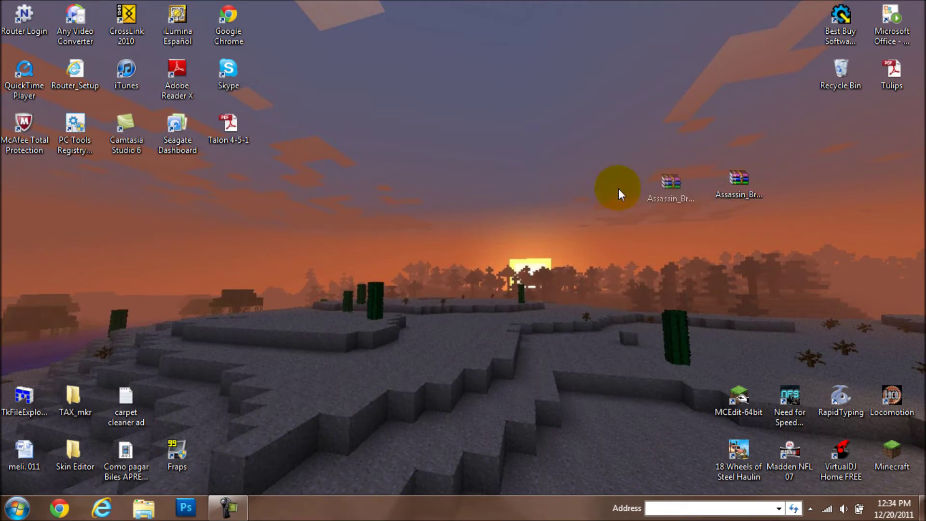
pyautogui.moveTo(619, 194); pyautogui.dragTo(438, 248)
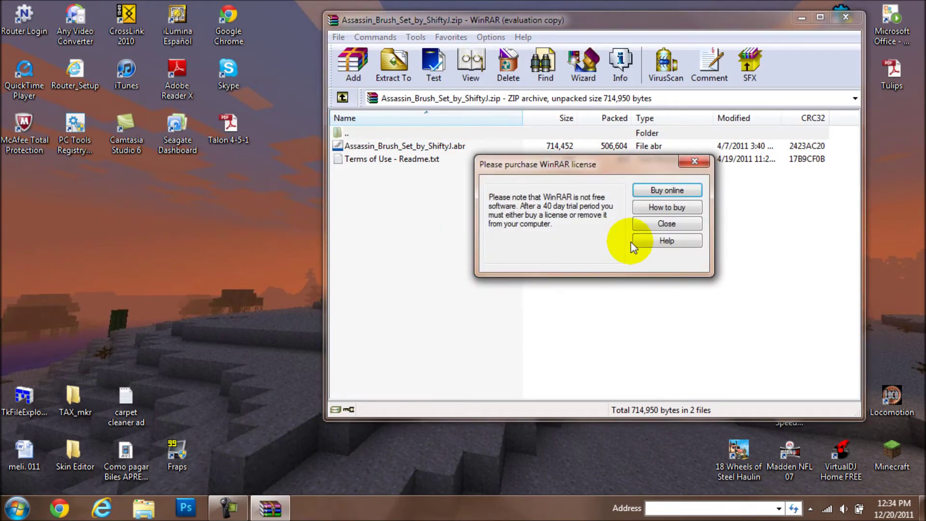
# - Dismiss WinRAR's licence reminder and open the archive's Terms of Use - Readme.txt
pyautogui.click(659, 223)
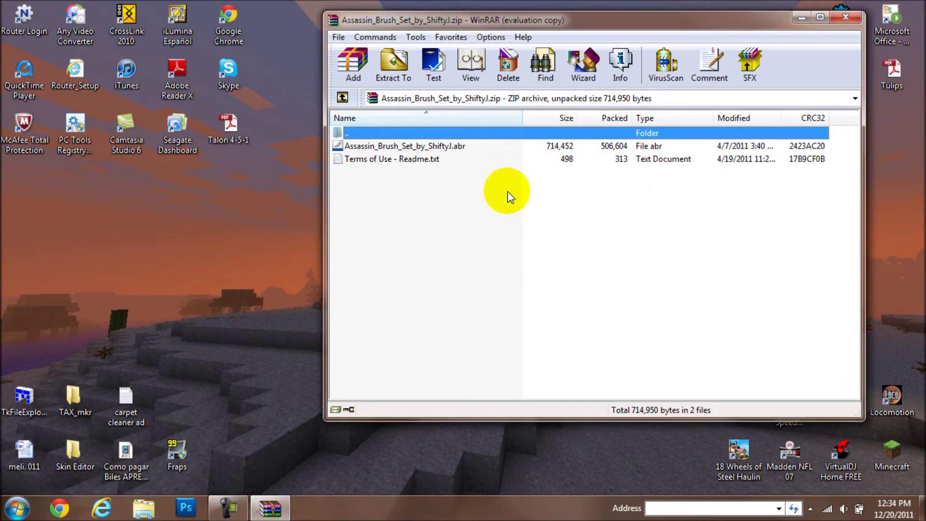
pyautogui.click(390, 146)
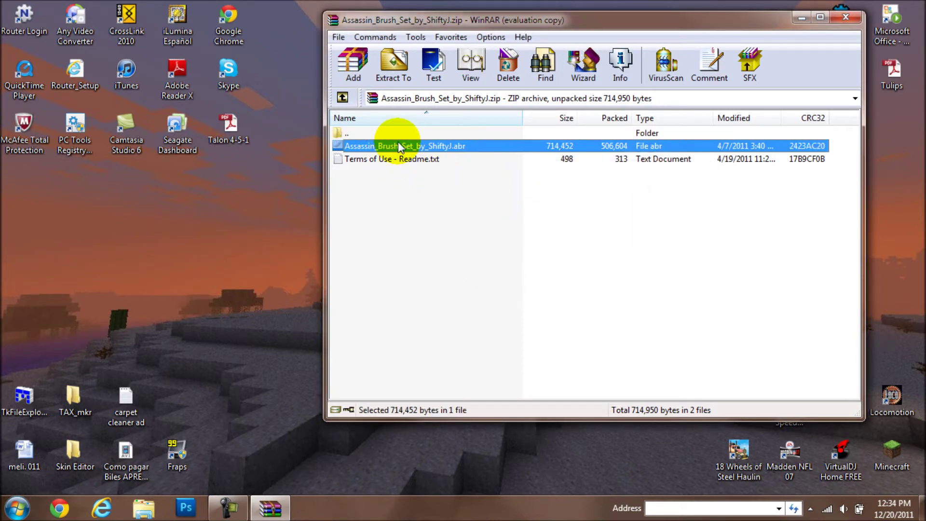
pyautogui.doubleClick(383, 158)
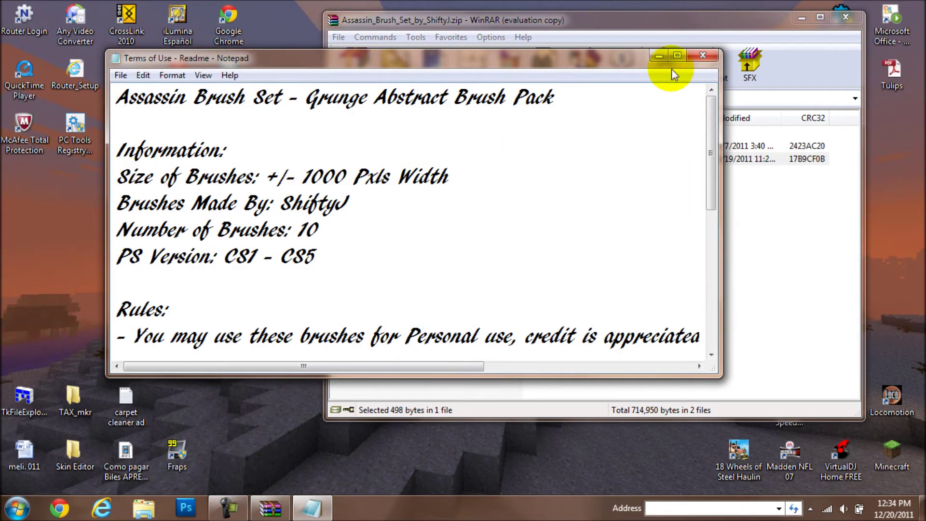
# - Read the maximized Terms of Use readme to the end, then close Notepad
pyautogui.click(677, 56)
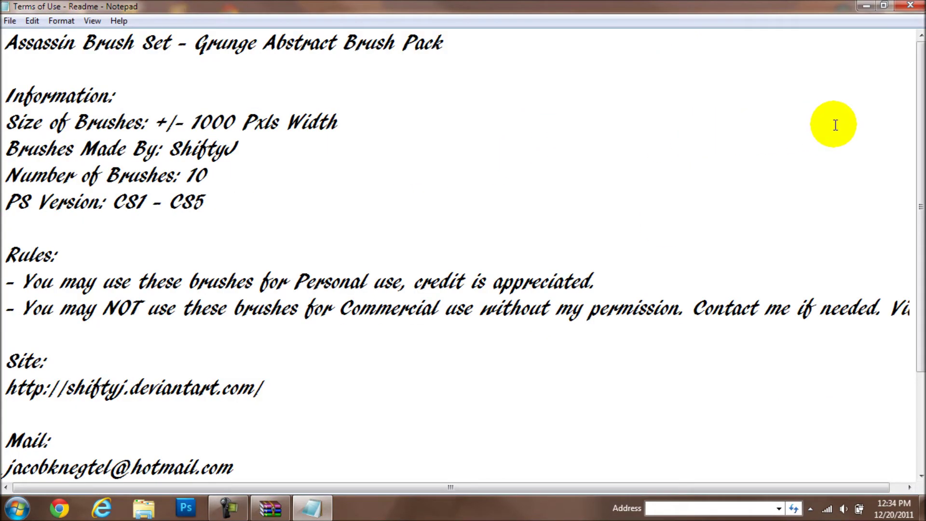
pyautogui.moveTo(919, 94)
pyautogui.mouseDown()
pyautogui.moveTo(919, 188)
pyautogui.moveTo(920, 60)
pyautogui.mouseUp()
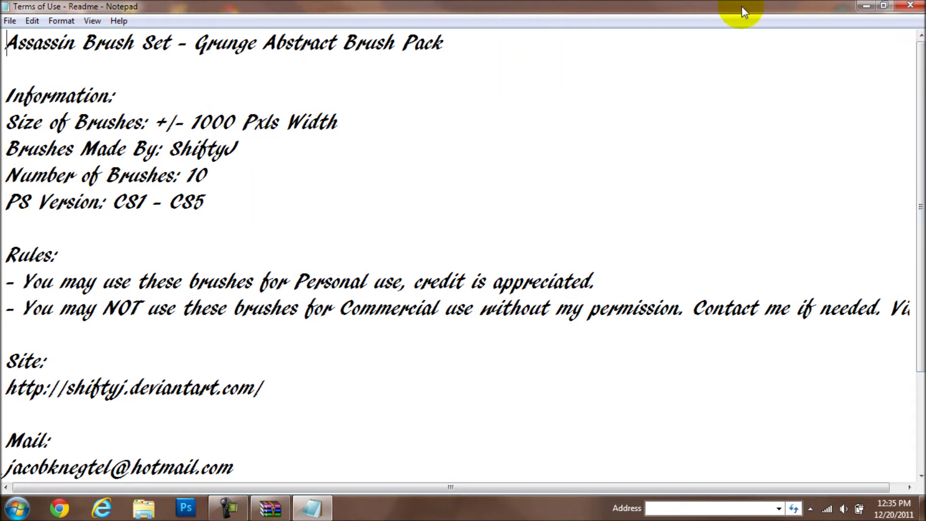
pyautogui.click(900, 4)
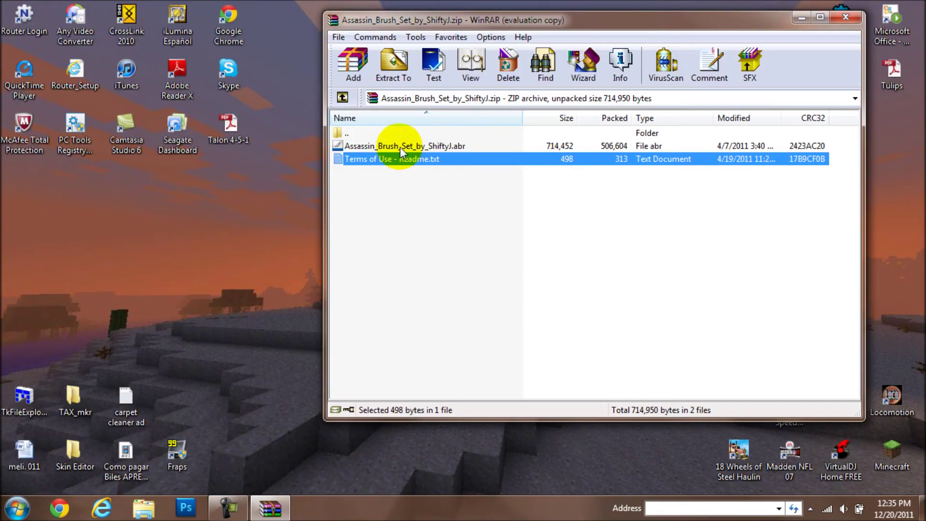
# - Select Assassin_Brush_Set_by_ShiftyJ.abr in WinRAR and launch Adobe Photoshop CS5 from the taskbar
pyautogui.click(386, 146)
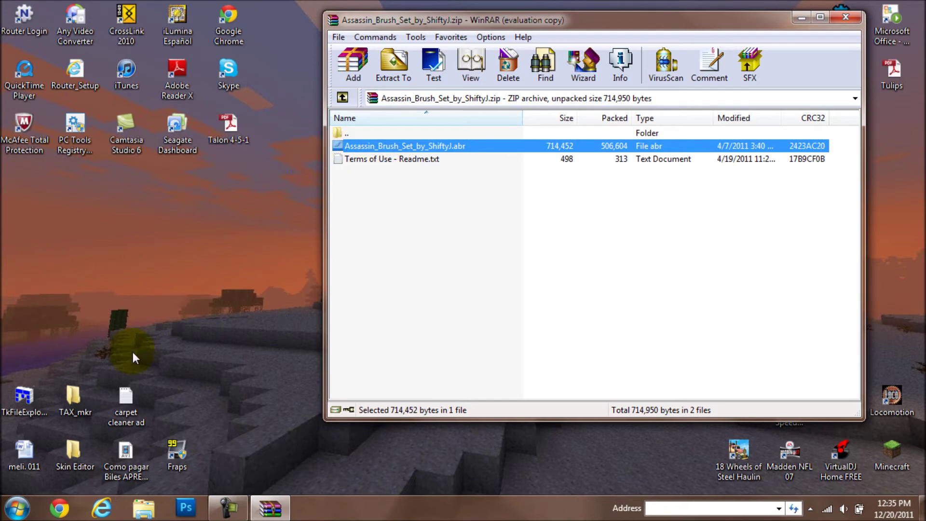
pyautogui.click(15, 511)
pyautogui.click(316, 282)
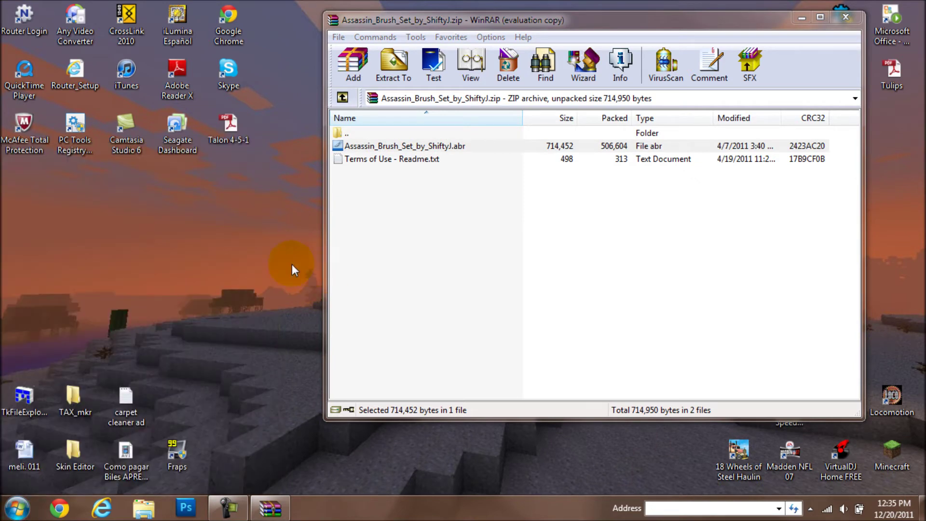
pyautogui.click(187, 508)
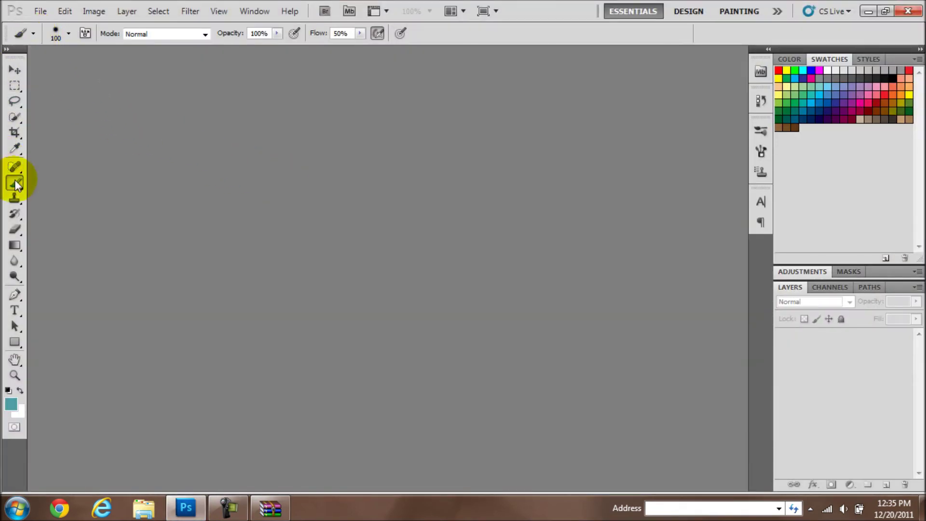
# - Open the brush preset picker (100 px, 36% hardness) and its flyout menu showing Load Brushes
pyautogui.click(33, 33)
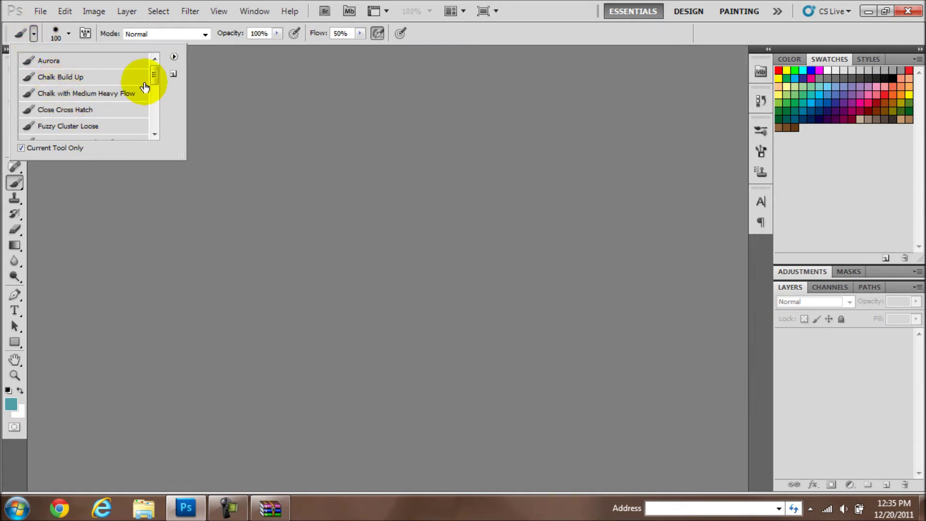
pyautogui.moveTo(154, 75)
pyautogui.mouseDown()
pyautogui.moveTo(150, 114)
pyautogui.moveTo(149, 87)
pyautogui.moveTo(166, 57)
pyautogui.mouseUp()
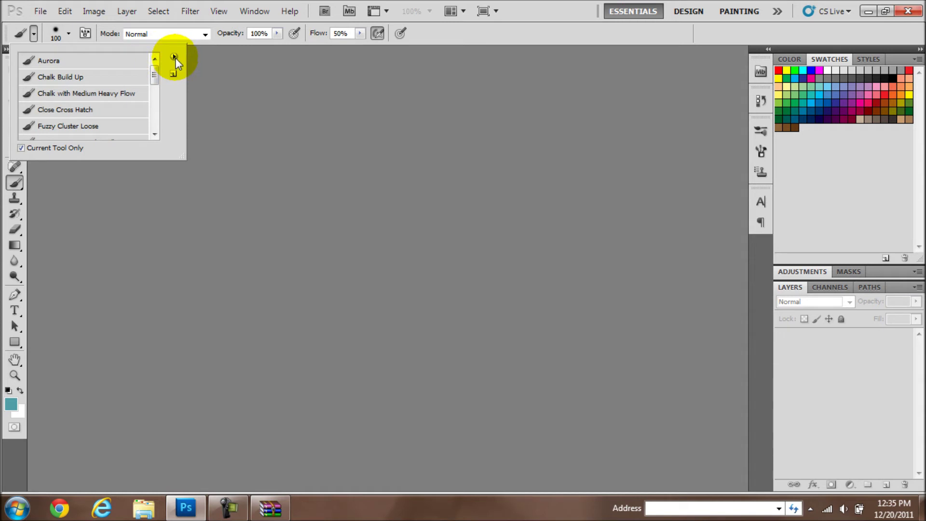
pyautogui.click(174, 57)
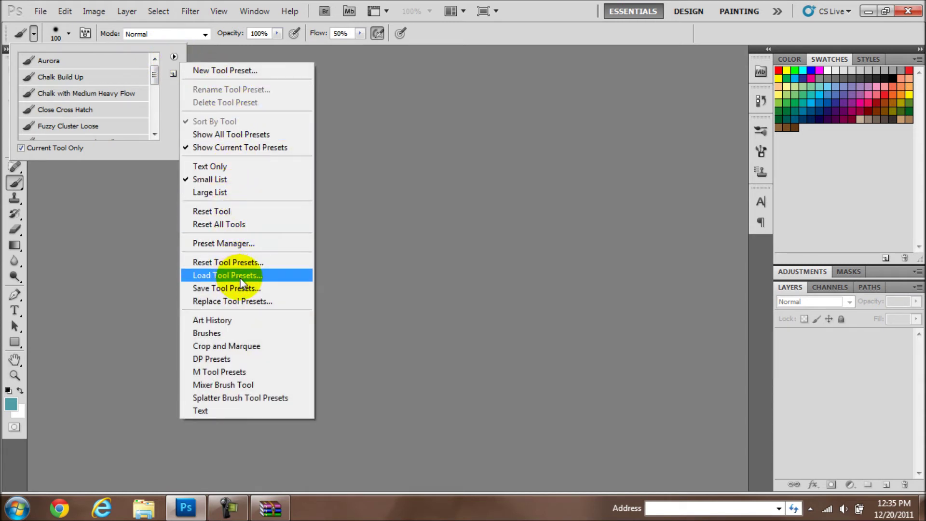
pyautogui.click(68, 33)
pyautogui.click(59, 34)
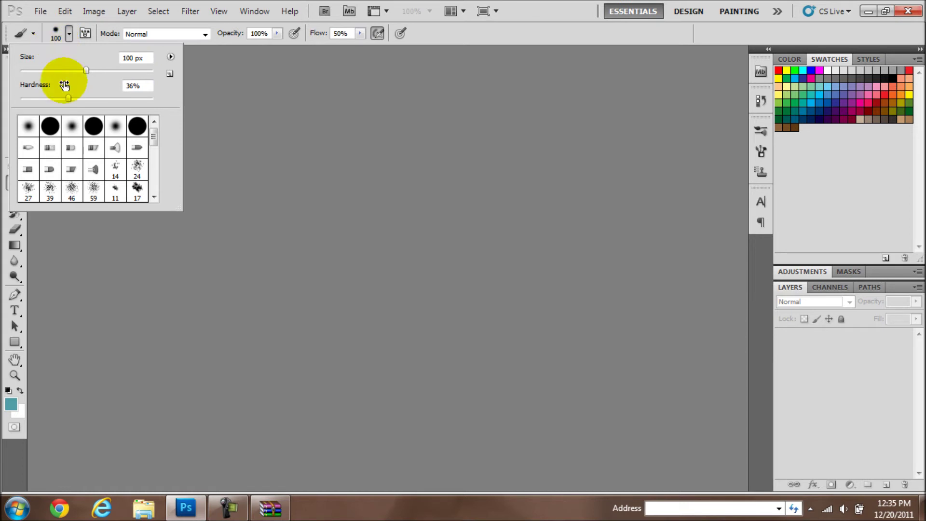
pyautogui.moveTo(155, 136)
pyautogui.mouseDown()
pyautogui.moveTo(155, 182)
pyautogui.moveTo(157, 138)
pyautogui.mouseUp()
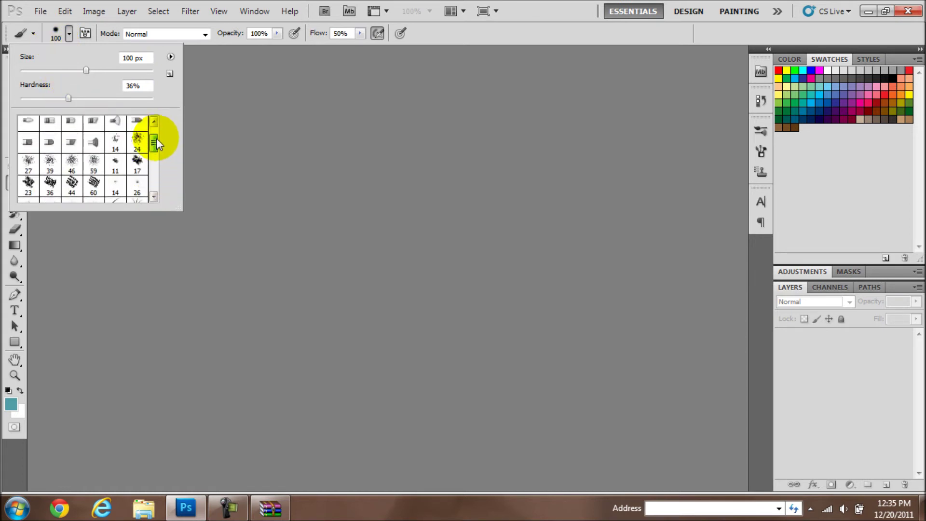
pyautogui.click(171, 57)
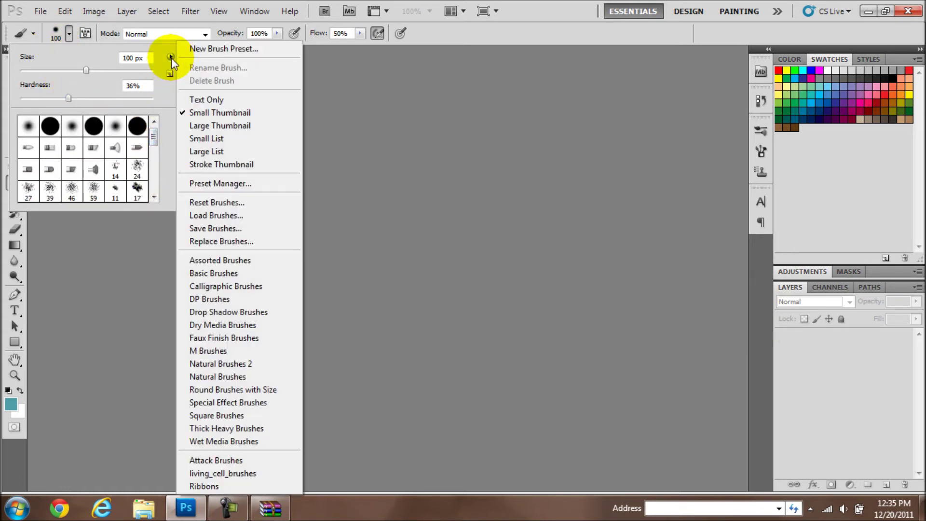
# - Open the brush Load dialog and move windows aside to reach the downloaded brush file
pyautogui.click(245, 213)
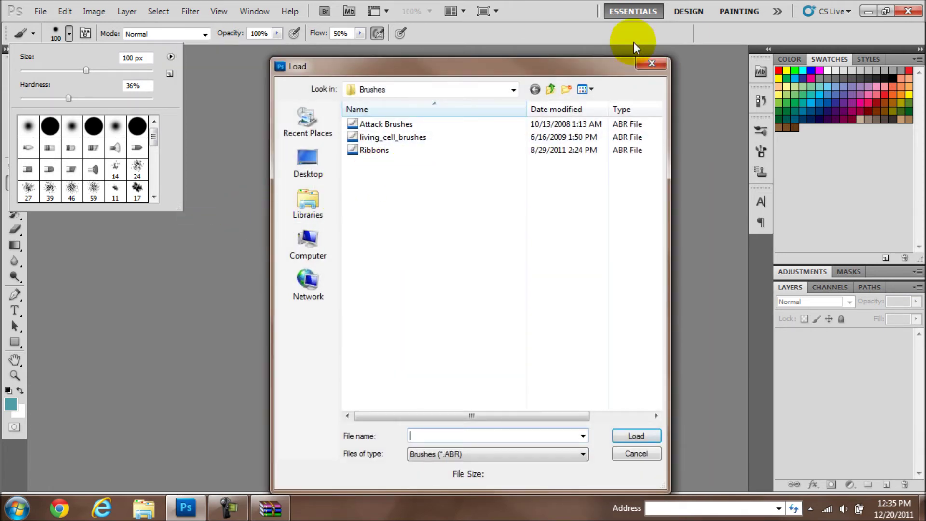
pyautogui.click(868, 11)
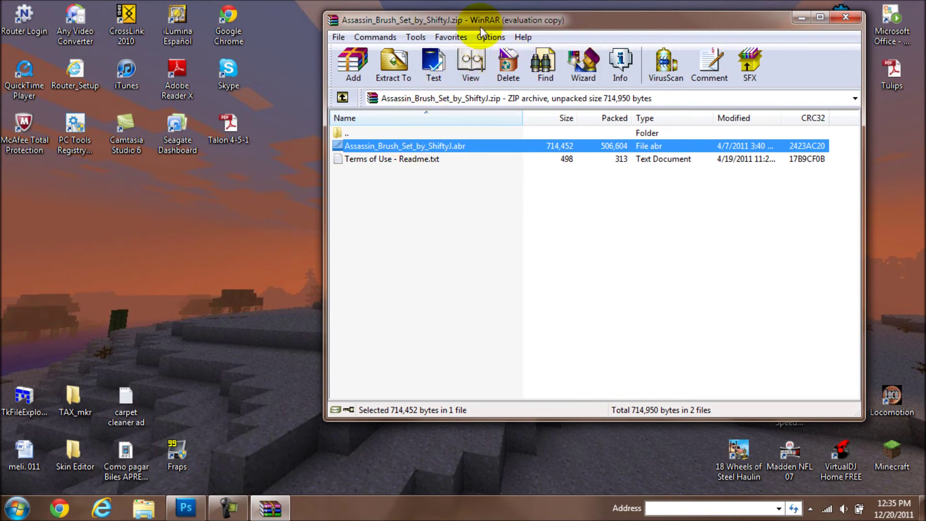
pyautogui.moveTo(455, 27); pyautogui.dragTo(925, 72)
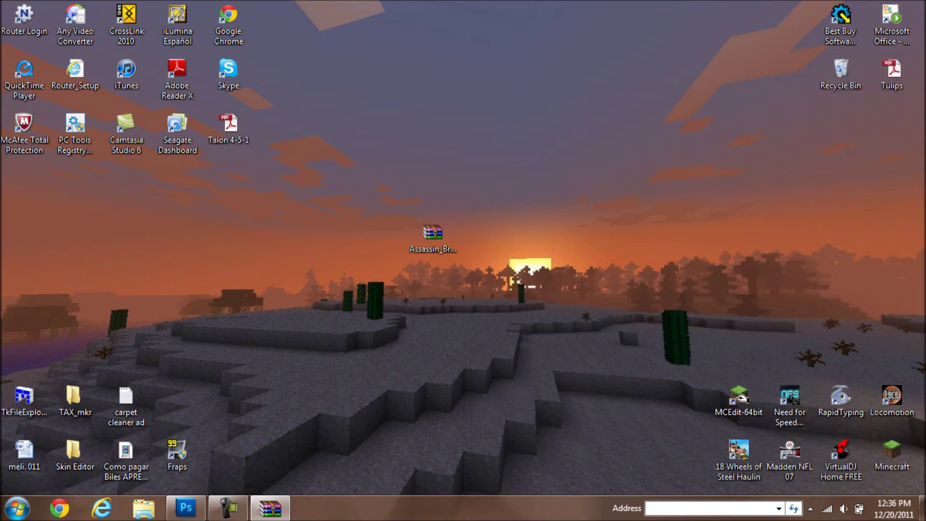
pyautogui.click(186, 507)
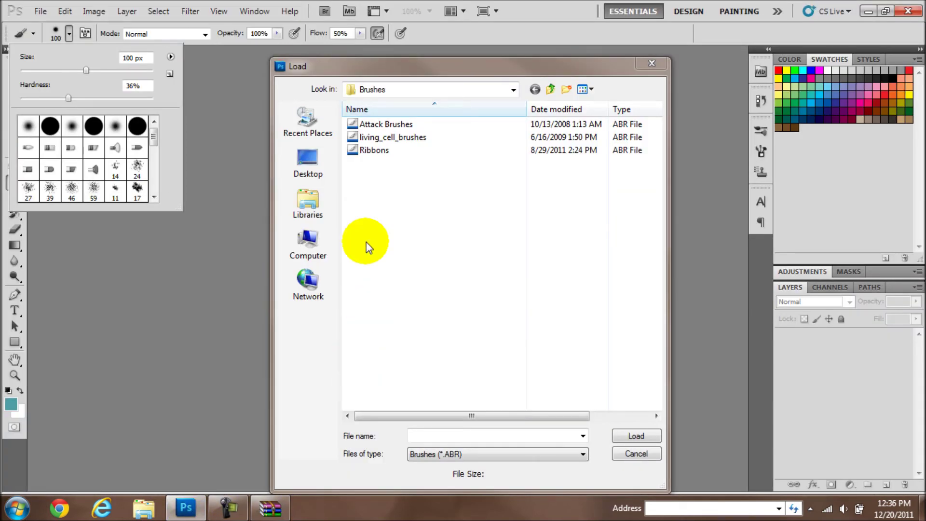
pyautogui.click(404, 187)
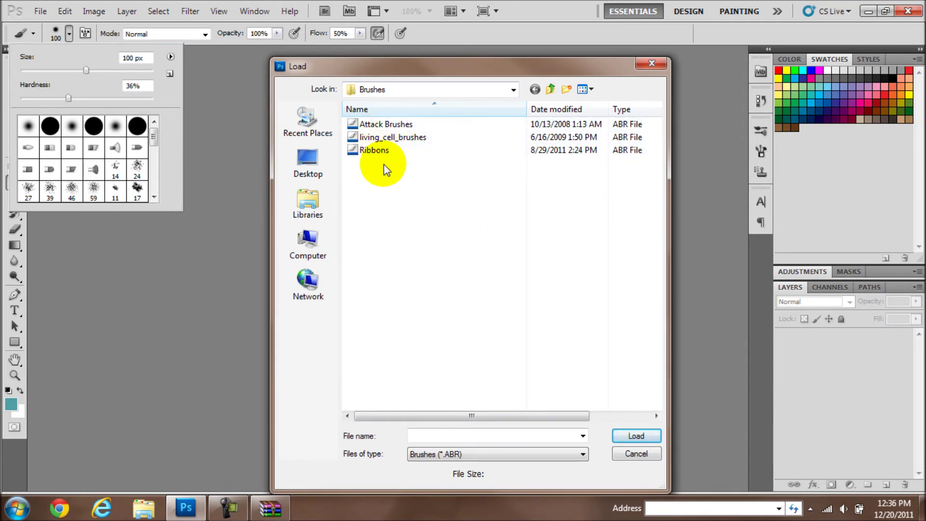
pyautogui.click(389, 151)
pyautogui.click(527, 194)
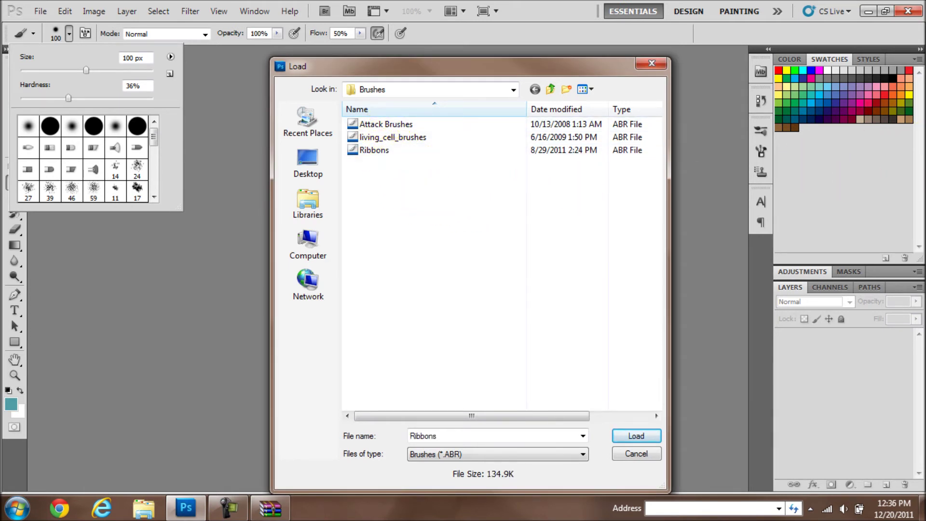
# - Copy Assassin_Brush_Set_by_ShiftyJ.abr into the Brushes folder and select it, keeping its name
pyautogui.hotkey('alt', 'Tab')
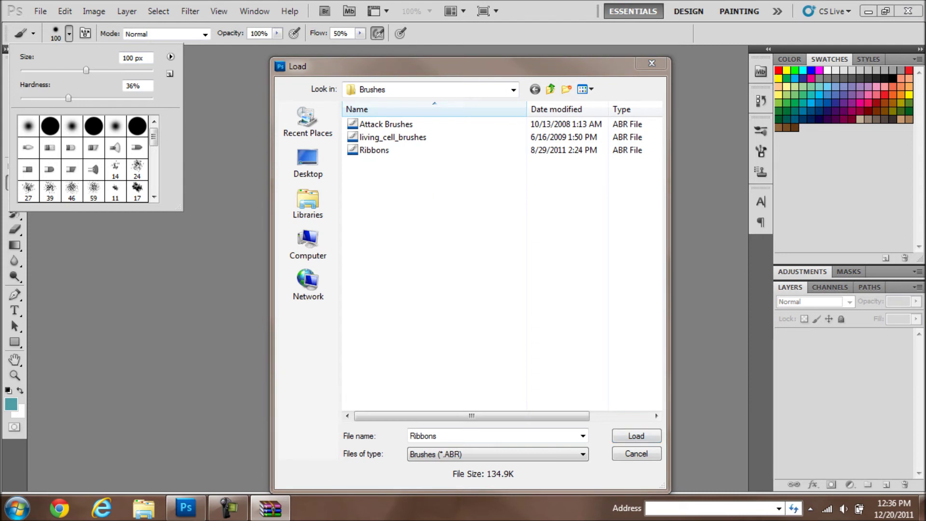
pyautogui.moveTo(861, 182); pyautogui.dragTo(708, 194)
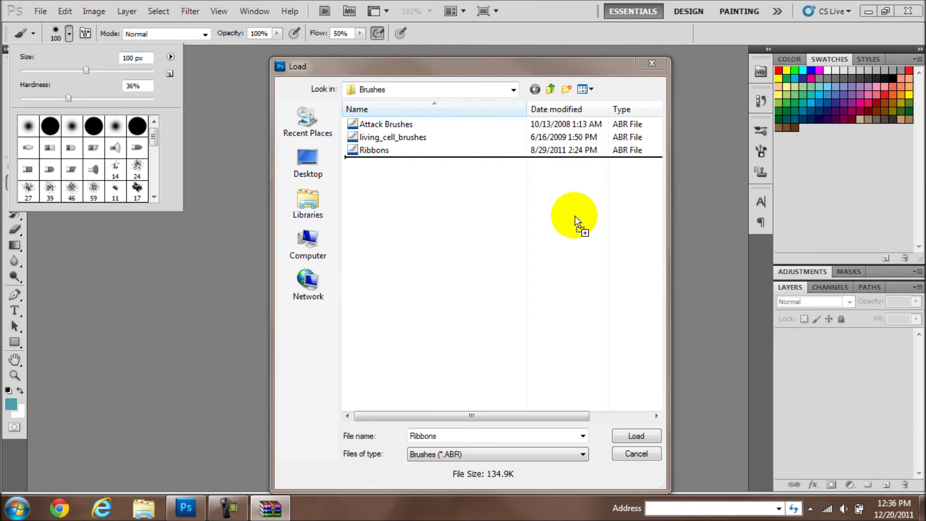
pyautogui.moveTo(468, 206); pyautogui.dragTo(416, 199)
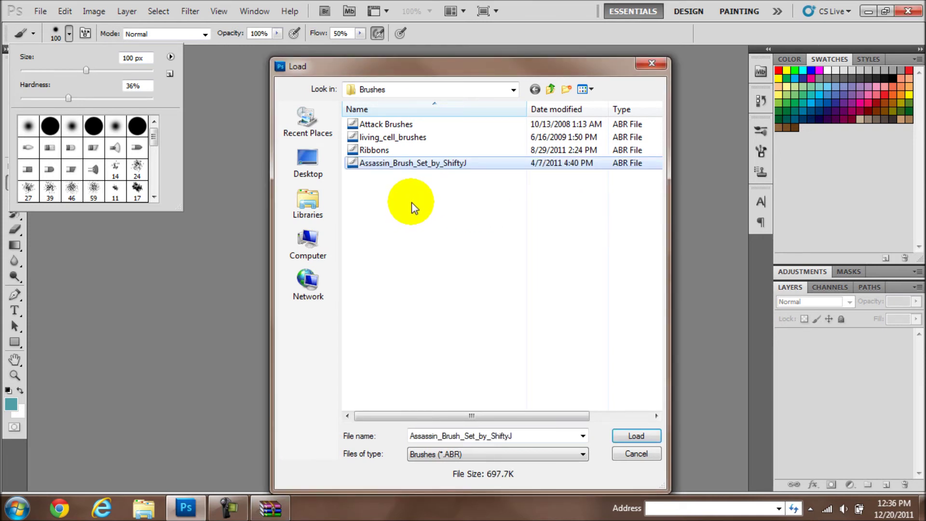
pyautogui.click(394, 166)
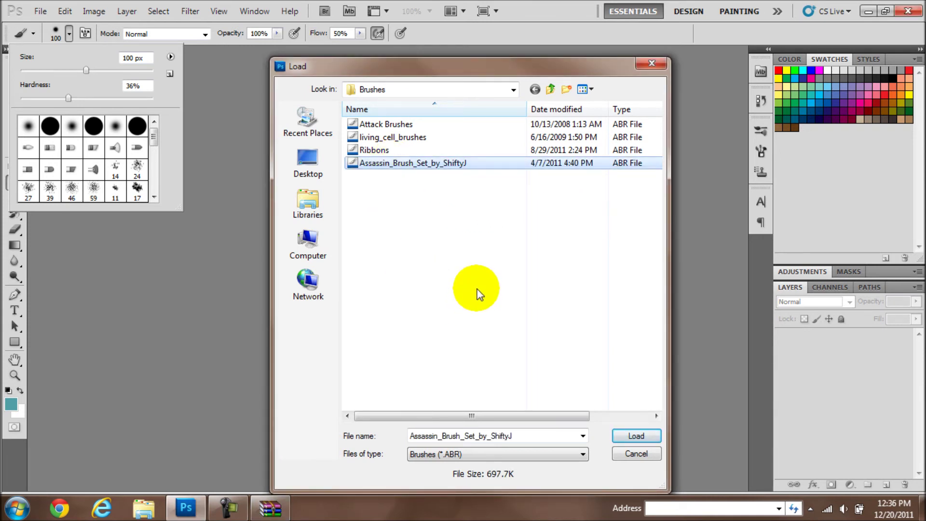
pyautogui.click(384, 165)
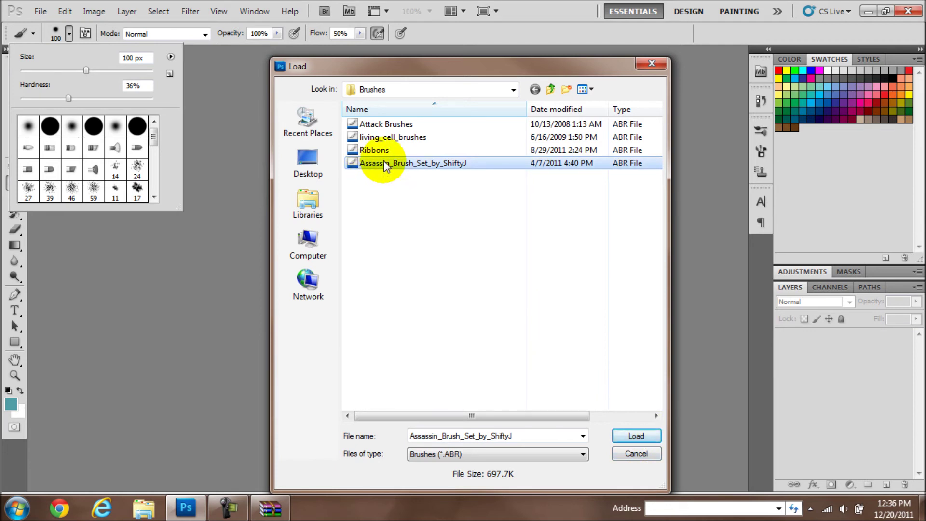
pyautogui.click(503, 165)
# - Load the Assassin brush set, scroll through its new brushes, then close the presets list
pyautogui.click(634, 437)
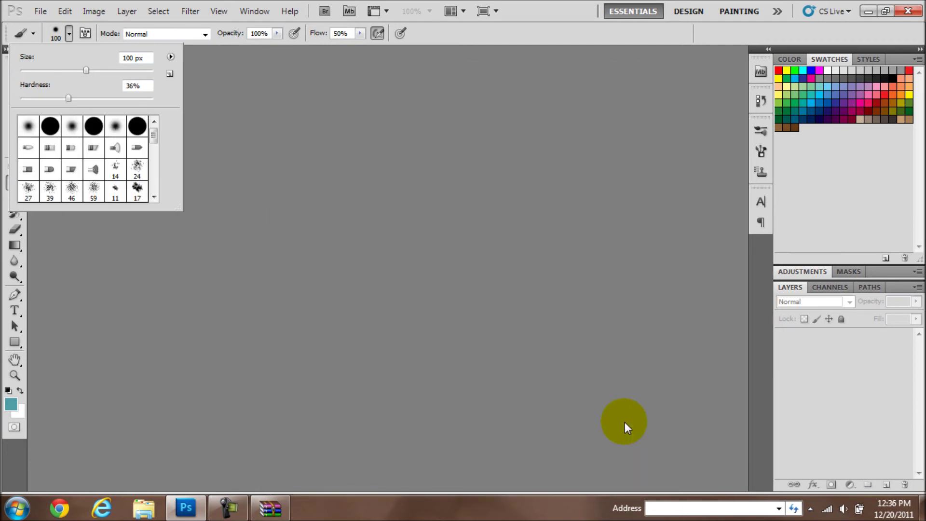
pyautogui.moveTo(154, 135); pyautogui.dragTo(154, 192)
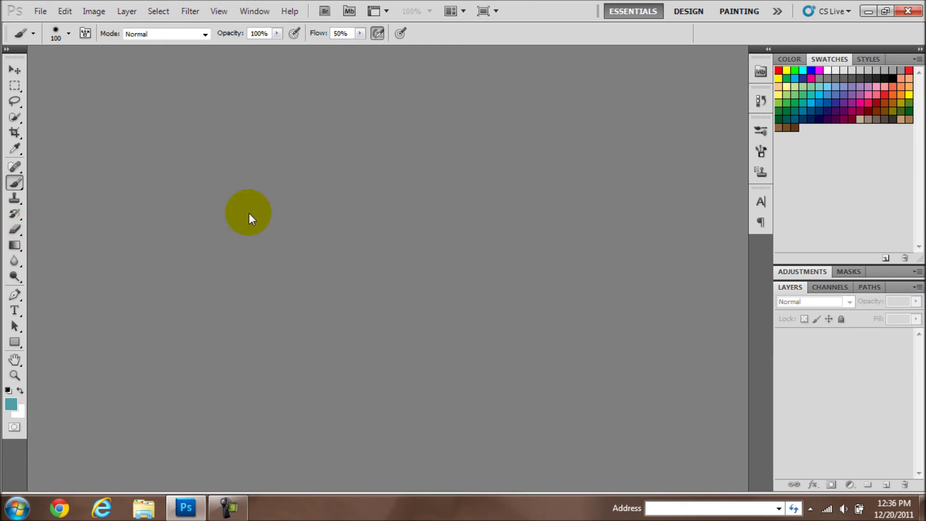
pyautogui.click(898, 14)
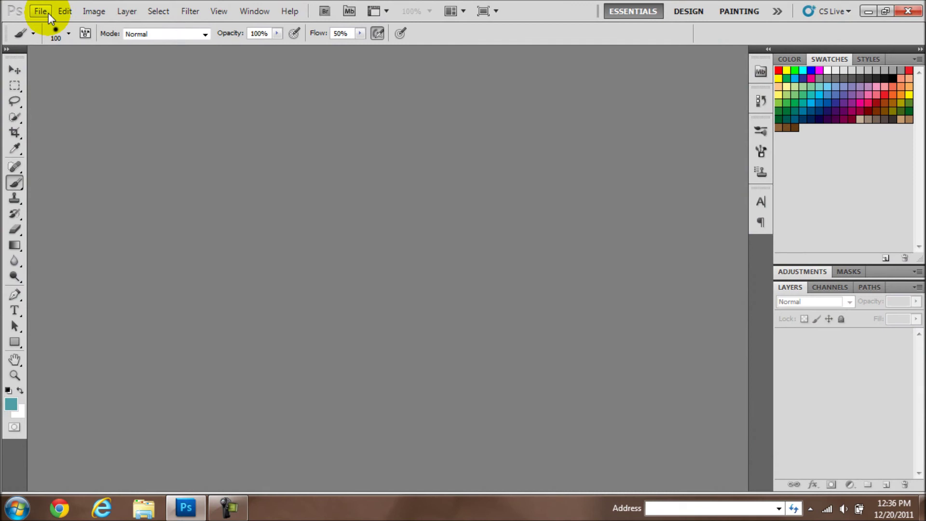
# - Create a new blank document from File > New
pyautogui.click(49, 13)
pyautogui.click(47, 23)
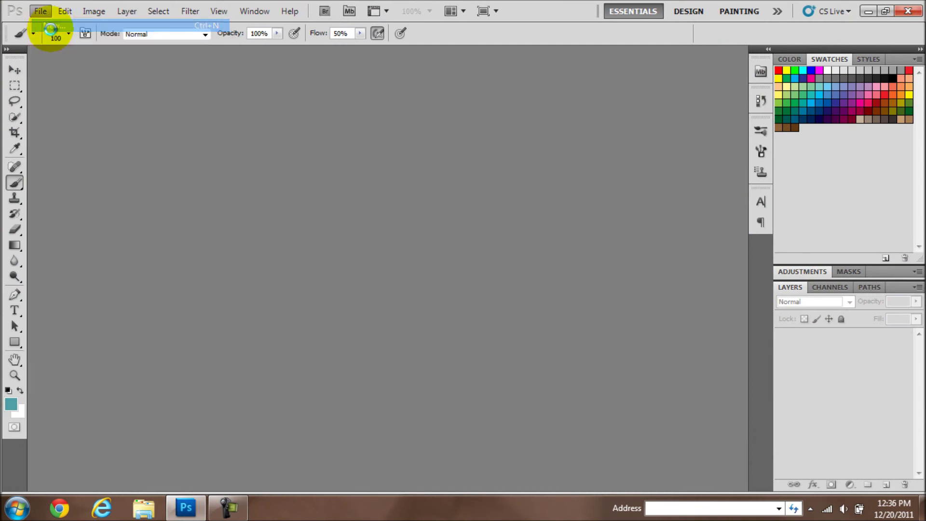
pyautogui.click(596, 120)
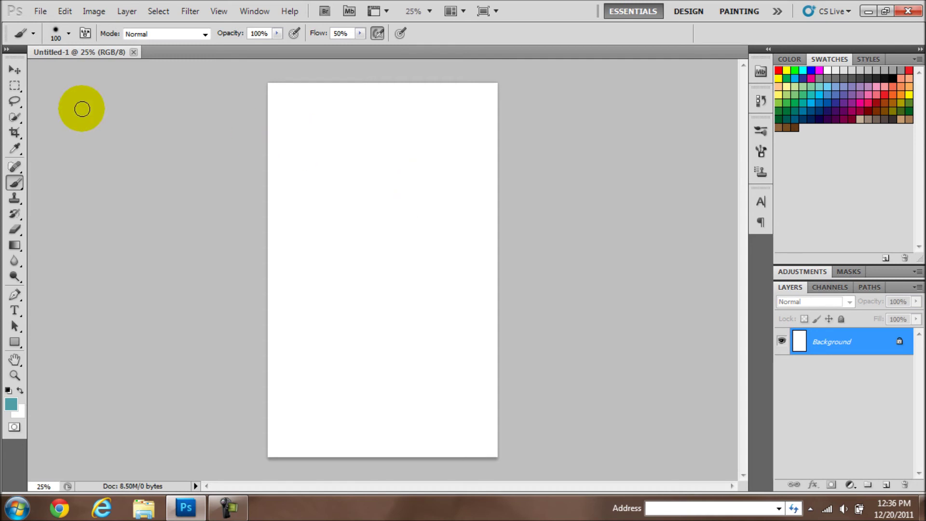
# - Paint a curved blade with brush 935, then stamp the 1248 blade in teal
pyautogui.click(65, 42)
pyautogui.moveTo(152, 136); pyautogui.dragTo(153, 183)
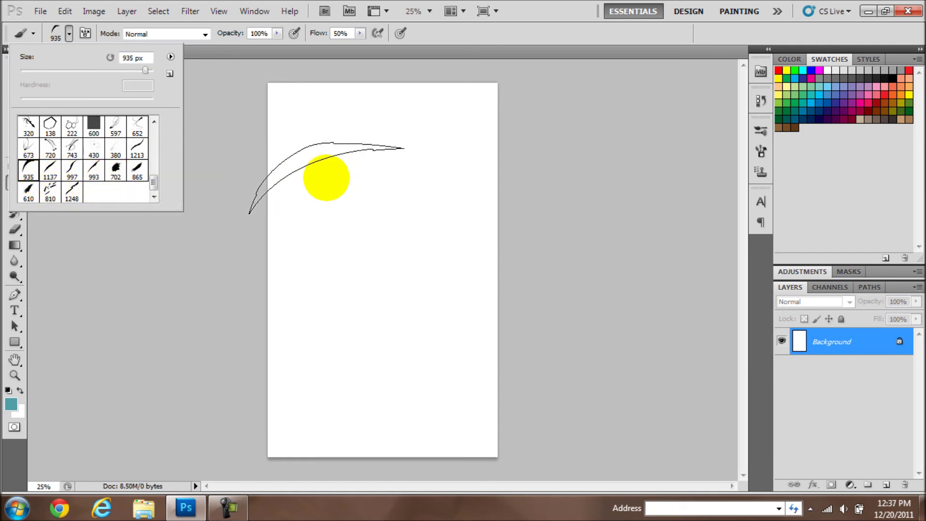
pyautogui.click(382, 181)
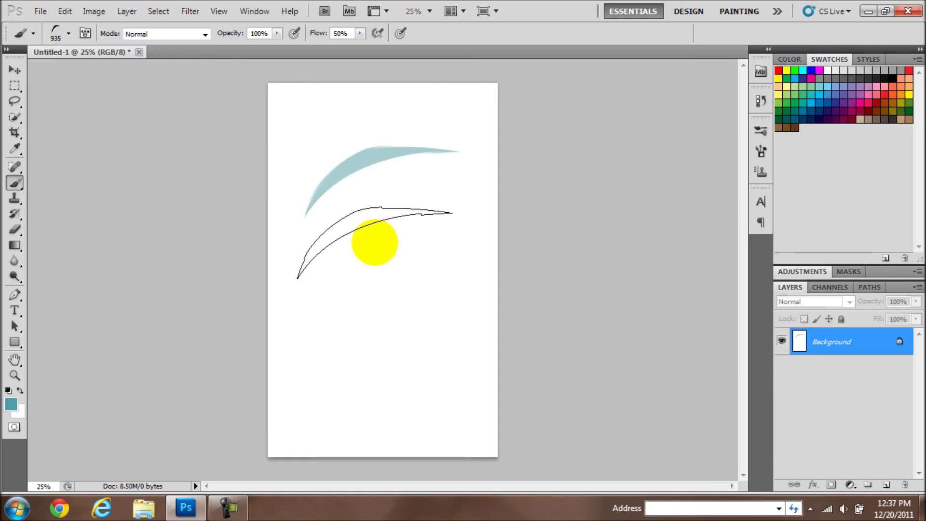
pyautogui.rightClick(384, 231)
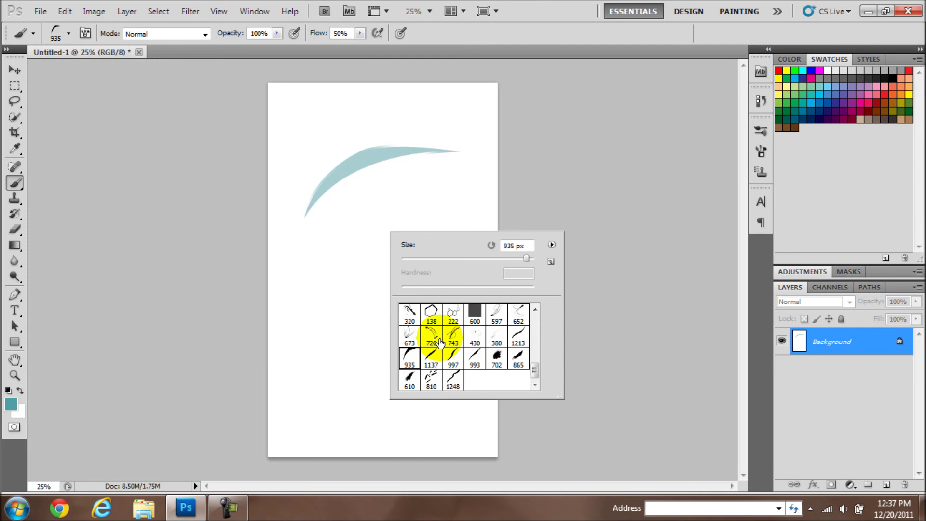
pyautogui.click(453, 380)
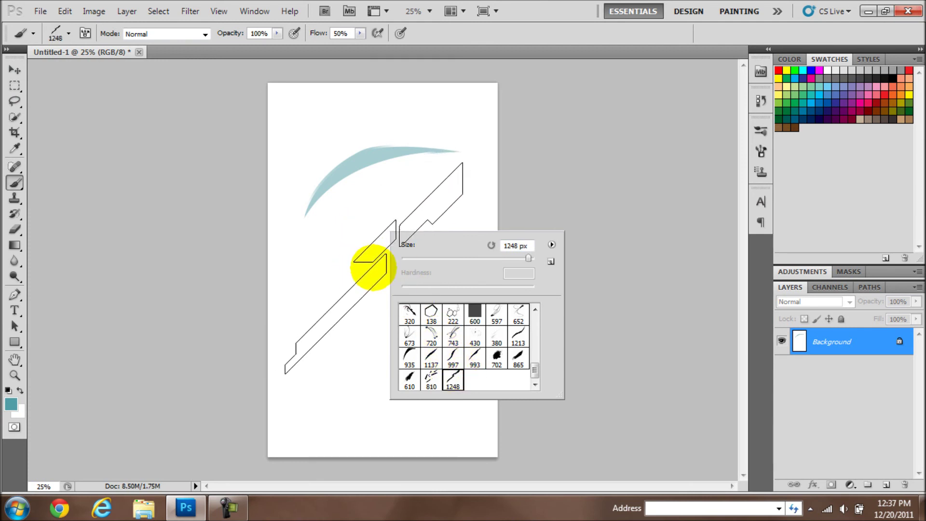
pyautogui.click(377, 263)
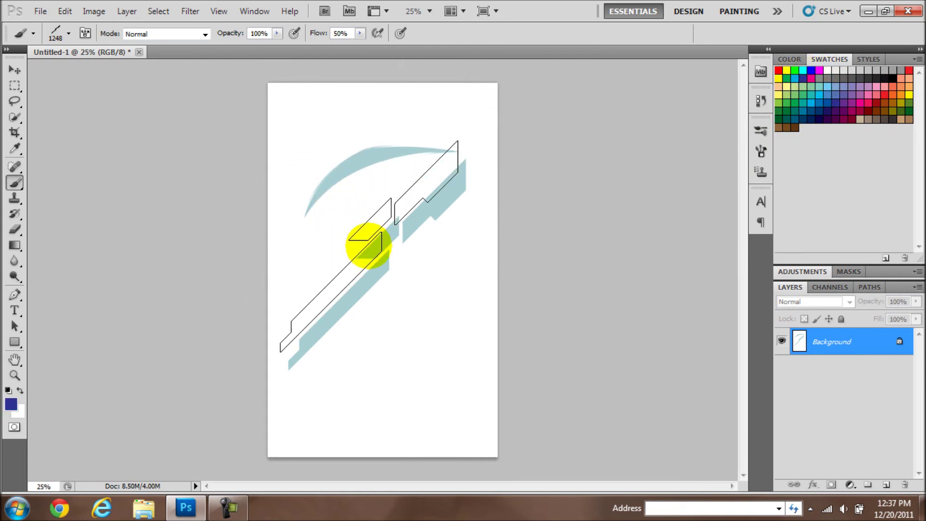
# - Stamp more 1248 blades in purple, bright blue and dark teal-blue
pyautogui.click(372, 253)
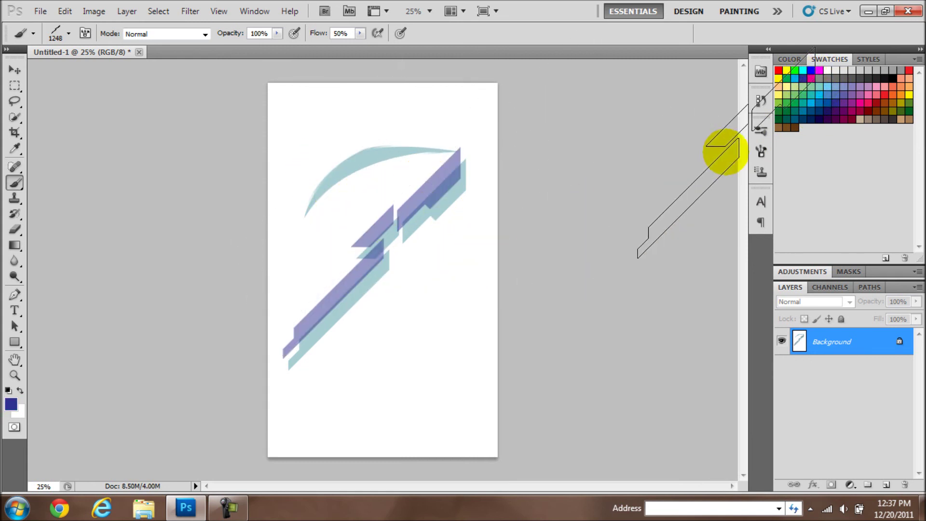
pyautogui.click(810, 71)
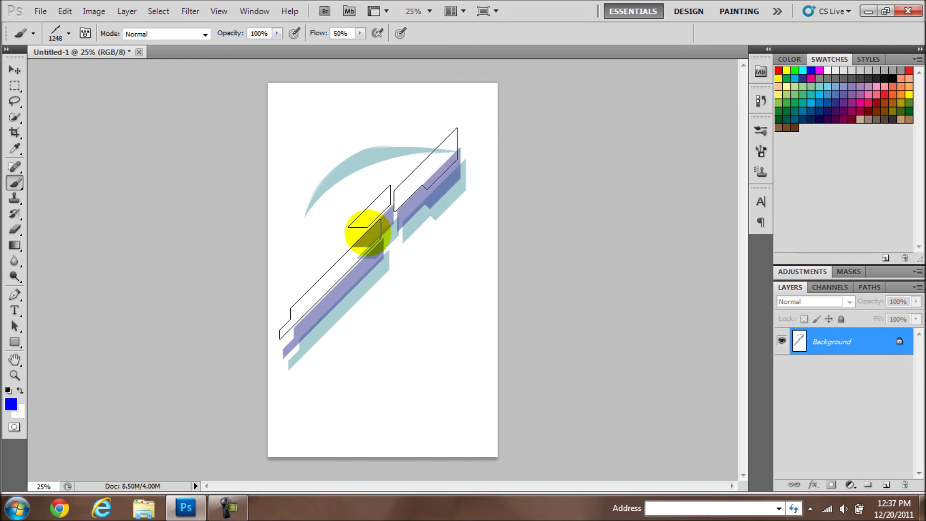
pyautogui.click(367, 233)
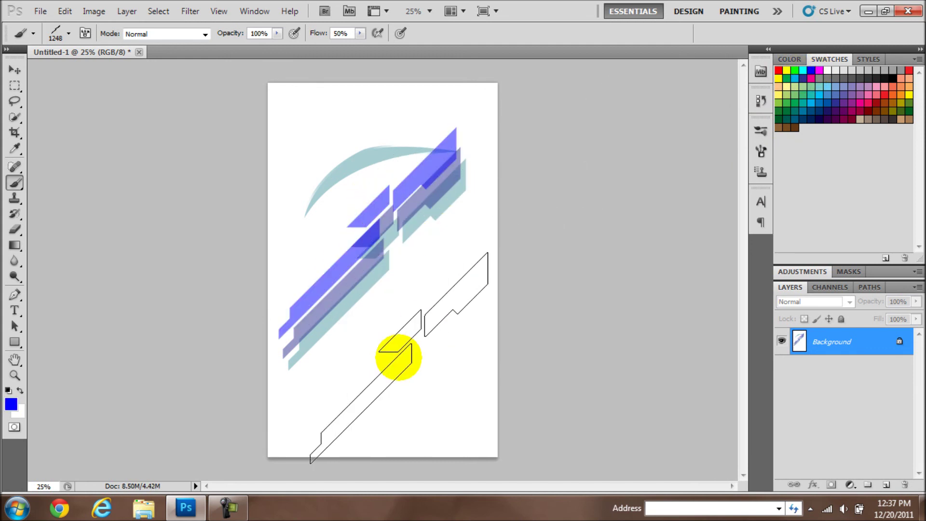
pyautogui.click(807, 112)
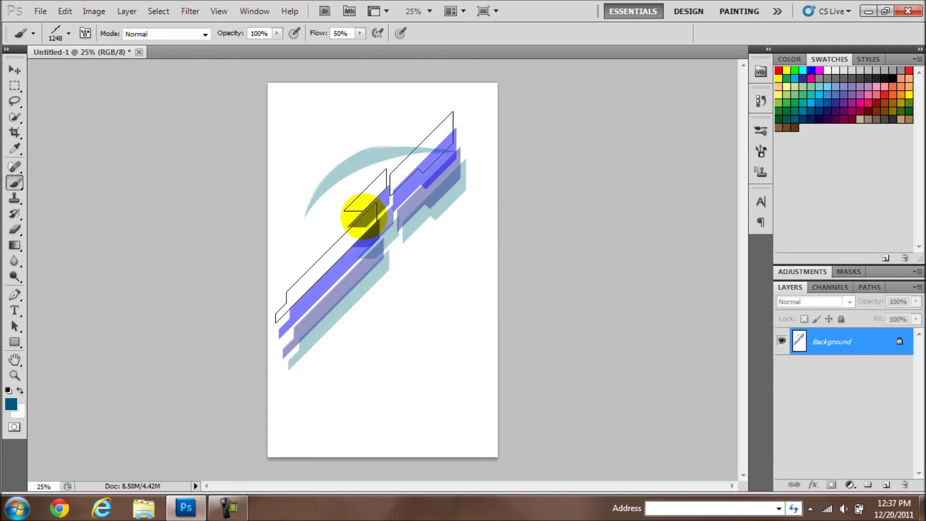
pyautogui.click(359, 217)
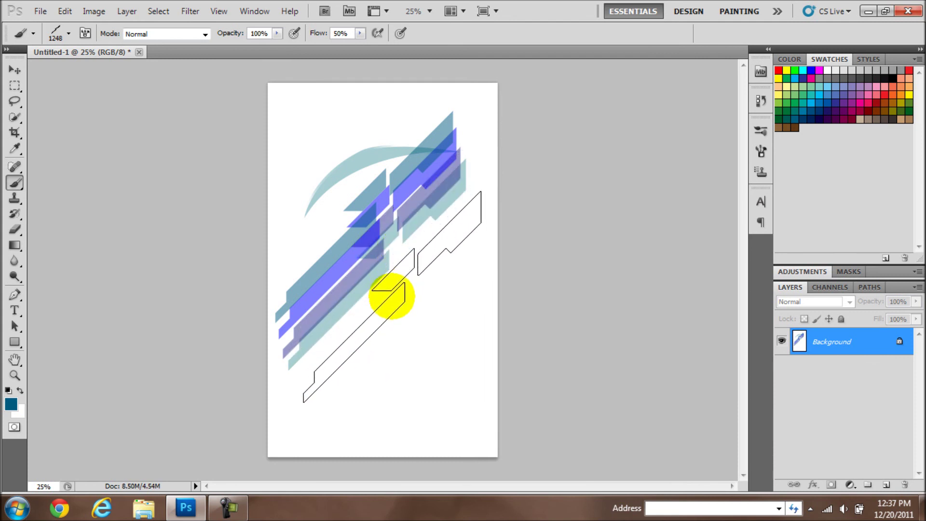
# - Switch to brush 865 and paint streaky teal strokes across the lower canvas
pyautogui.click(69, 33)
pyautogui.click(137, 171)
pyautogui.click(399, 341)
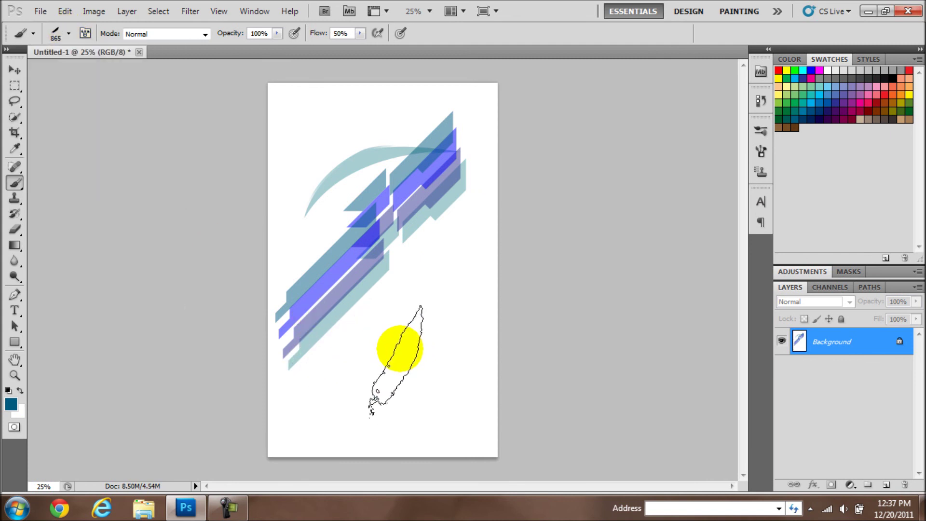
pyautogui.moveTo(399, 341); pyautogui.dragTo(451, 372)
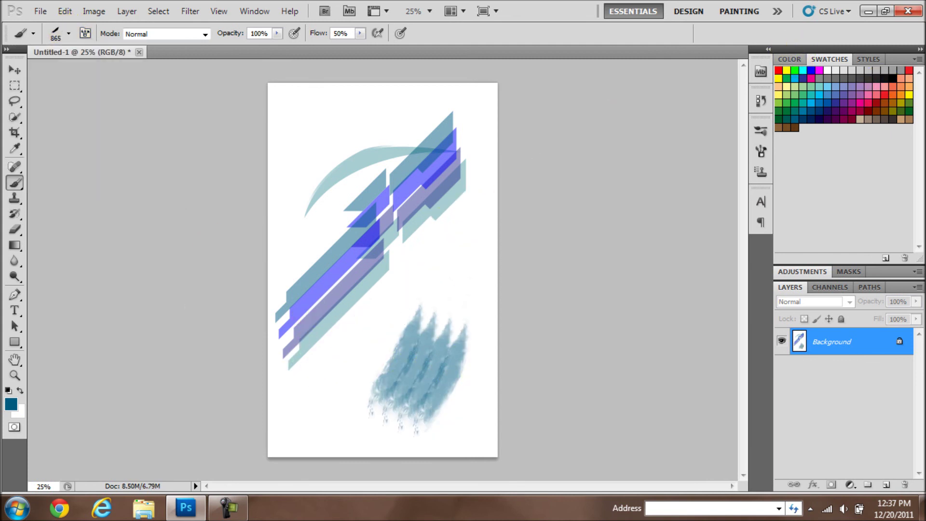